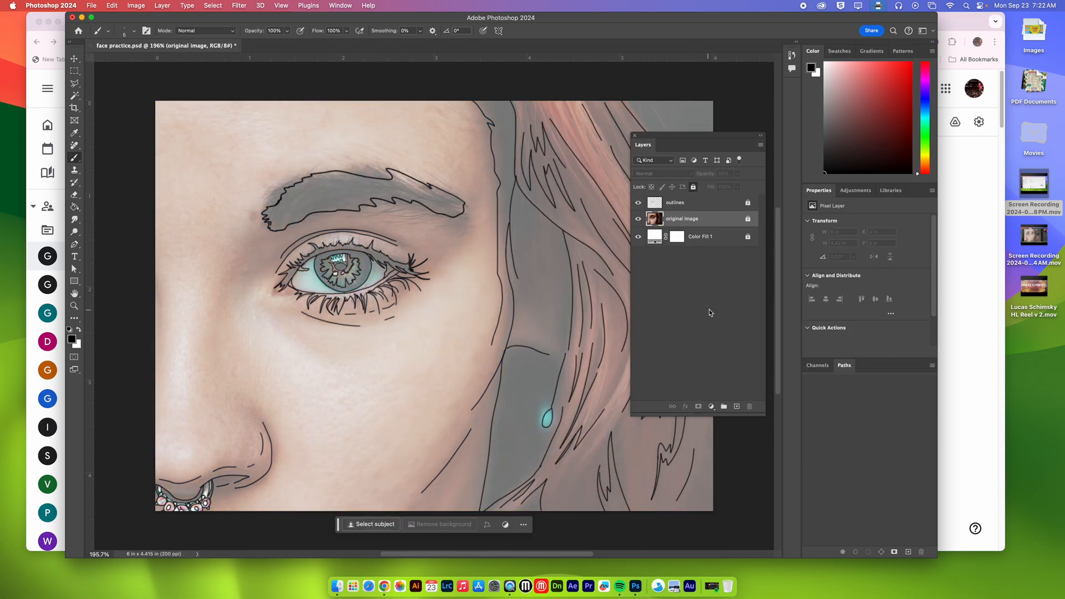
# Step: Move the floating Layers panel clear of the canvas and hide the original image layer
pyautogui.moveTo(658, 138); pyautogui.dragTo(742, 137)
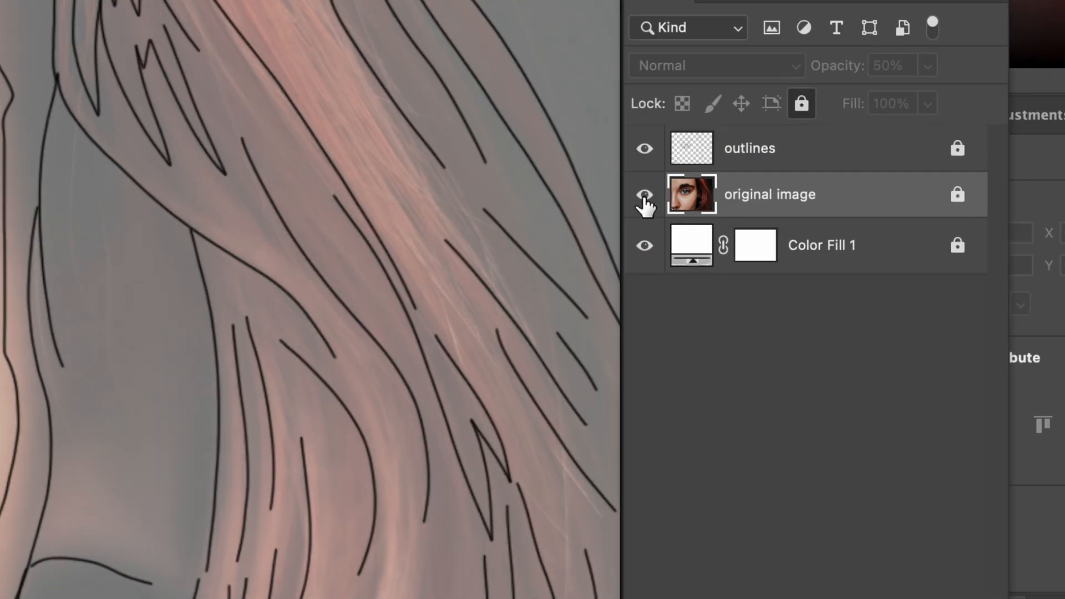
pyautogui.click(644, 197)
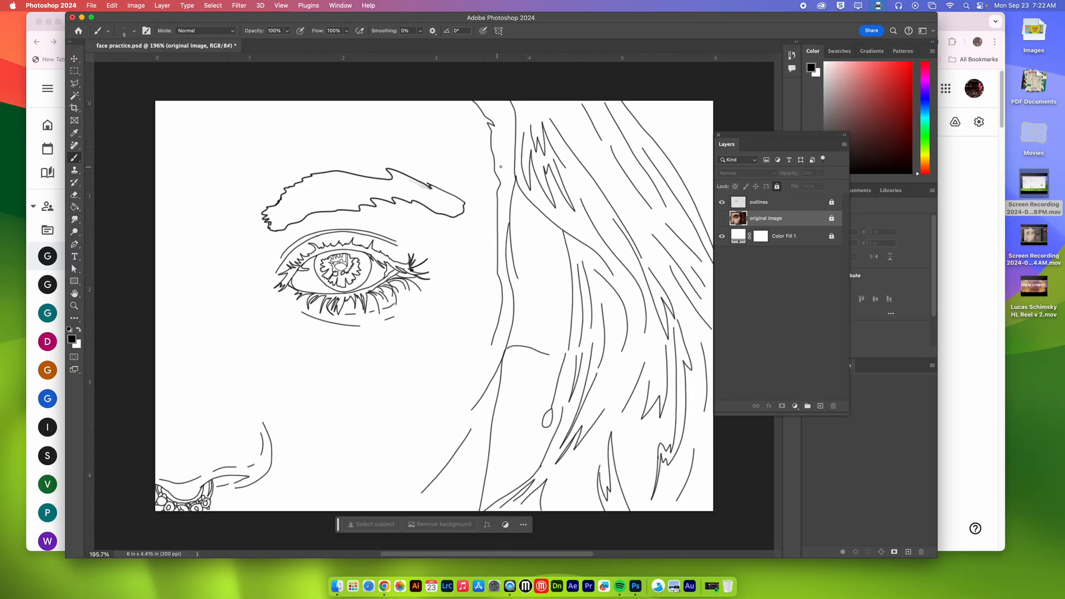
# Step: Examine the traced line work up close around the eyebrow, hair, cheek, nose and nose ring
pyautogui.moveTo(452, 100); pyautogui.dragTo(488, 250)
pyautogui.scroll(-15, 495, 245)
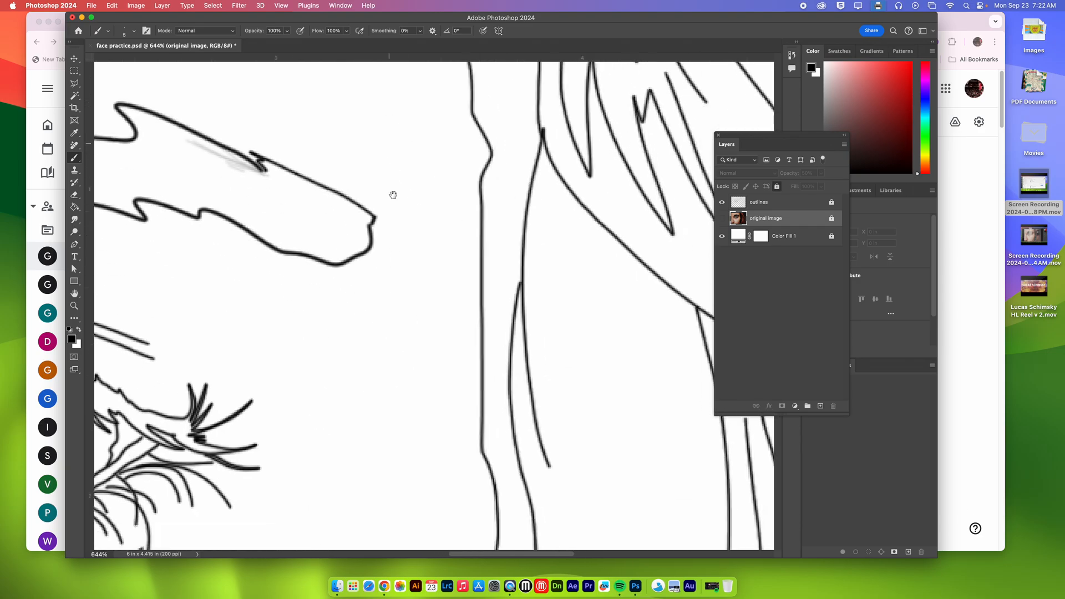
pyautogui.scroll(-8, 422, 164)
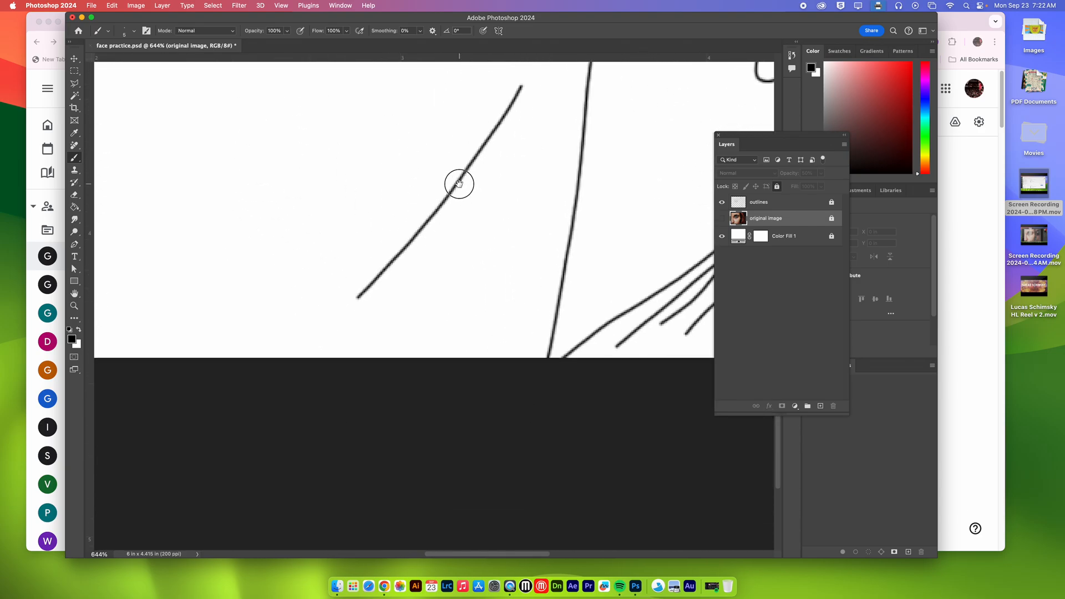
pyautogui.hscroll(-5, 387, 209)
pyautogui.scroll(2, 374, 254)
pyautogui.hscroll(-9, 357, 213)
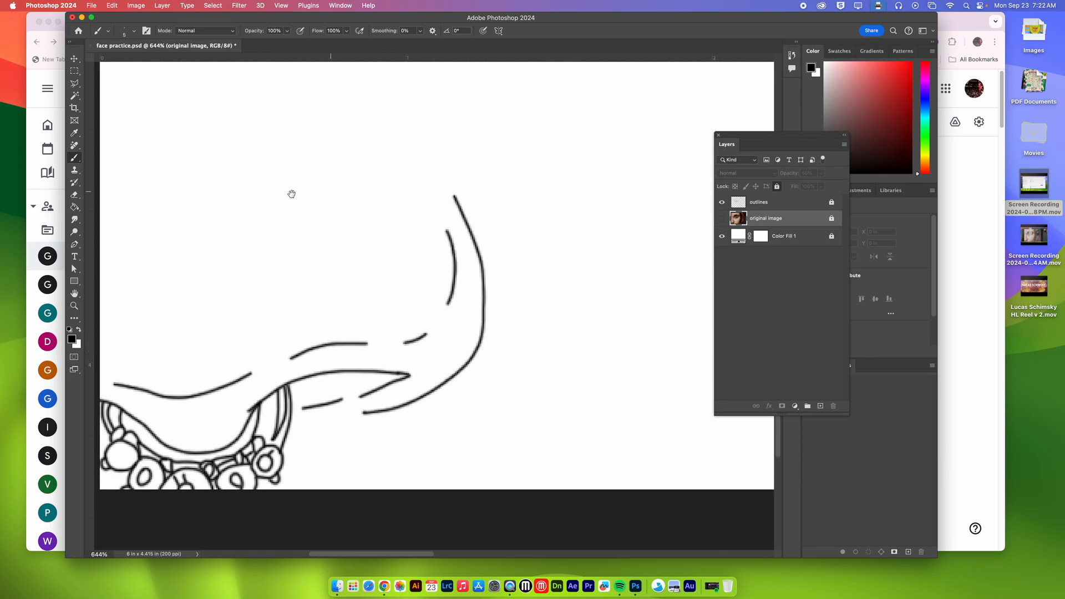
pyautogui.scroll(-3, 302, 192)
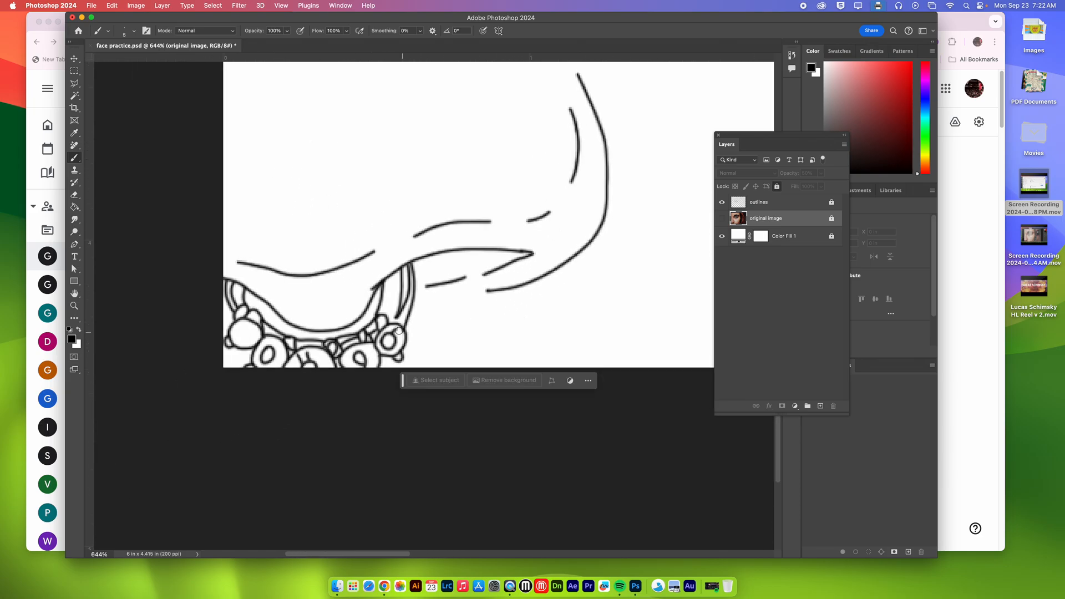
pyautogui.scroll(-1, 304, 302)
pyautogui.hscroll(-1, 304, 302)
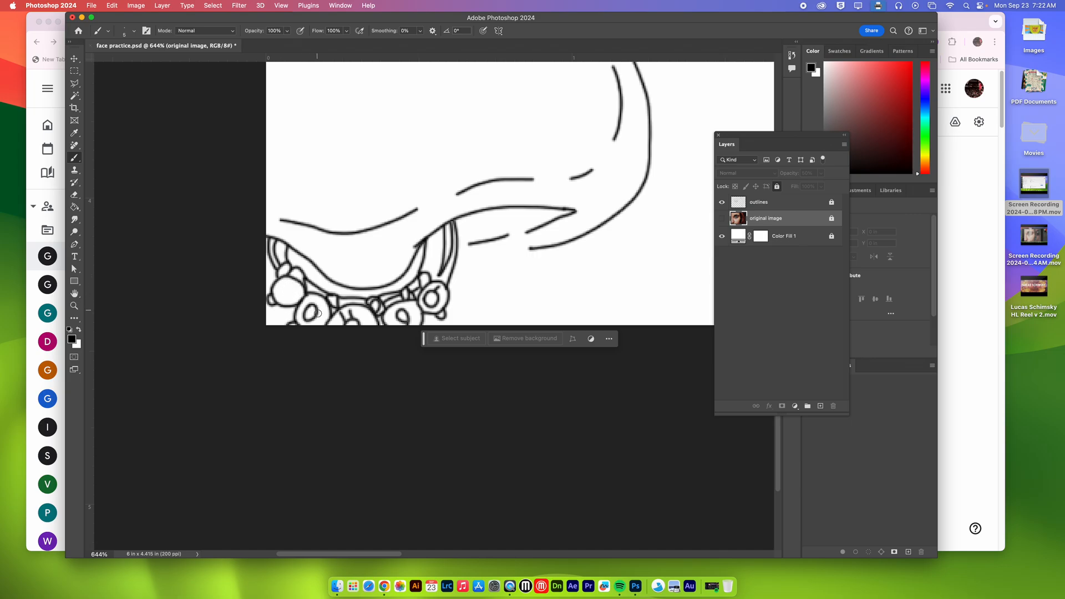
pyautogui.scroll(4, 336, 247)
pyautogui.hscroll(4, 335, 248)
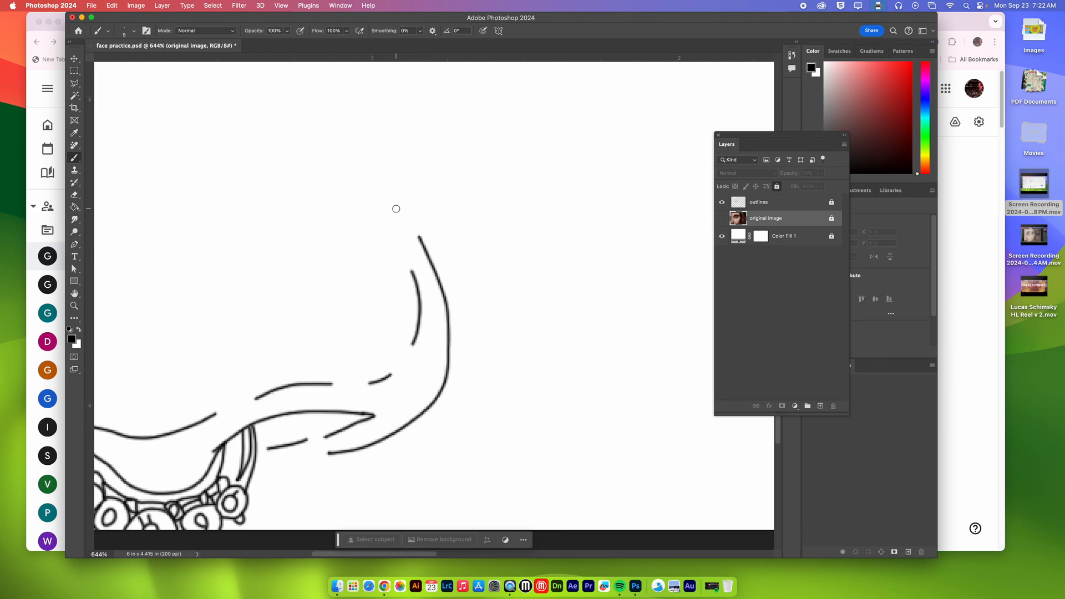
pyautogui.press('super+0')
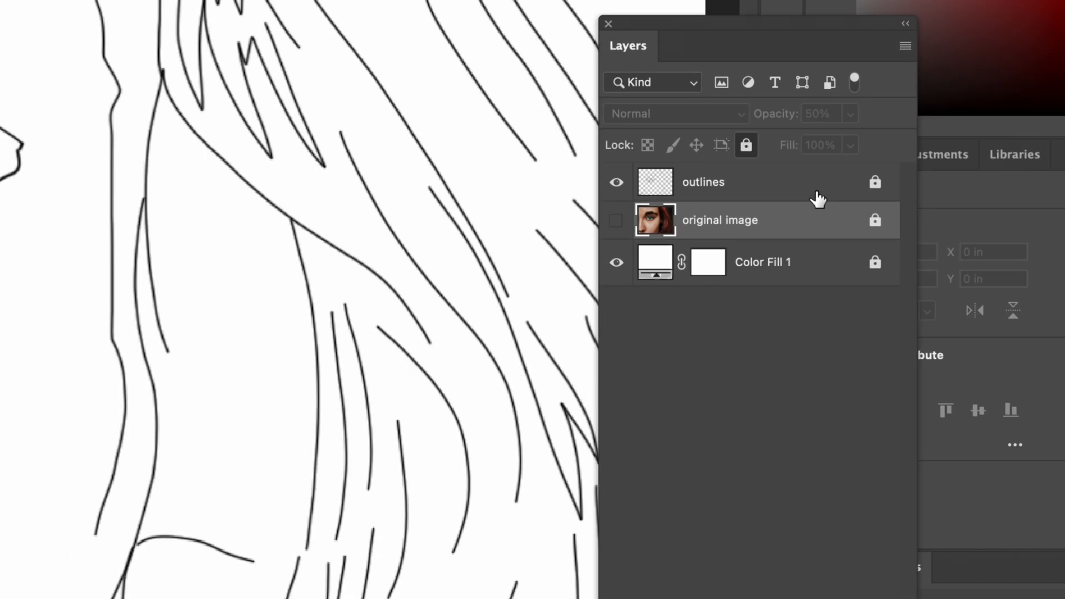
# Step: Unlock the outlines layer and lock it fully again, repeating the lock toggle
pyautogui.click(825, 205)
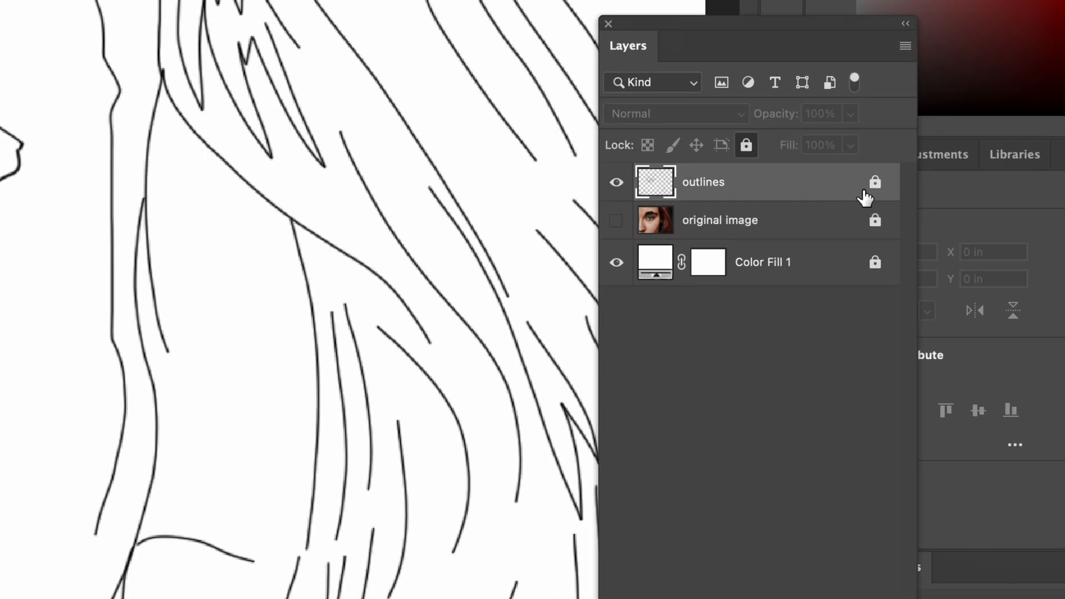
pyautogui.click(874, 186)
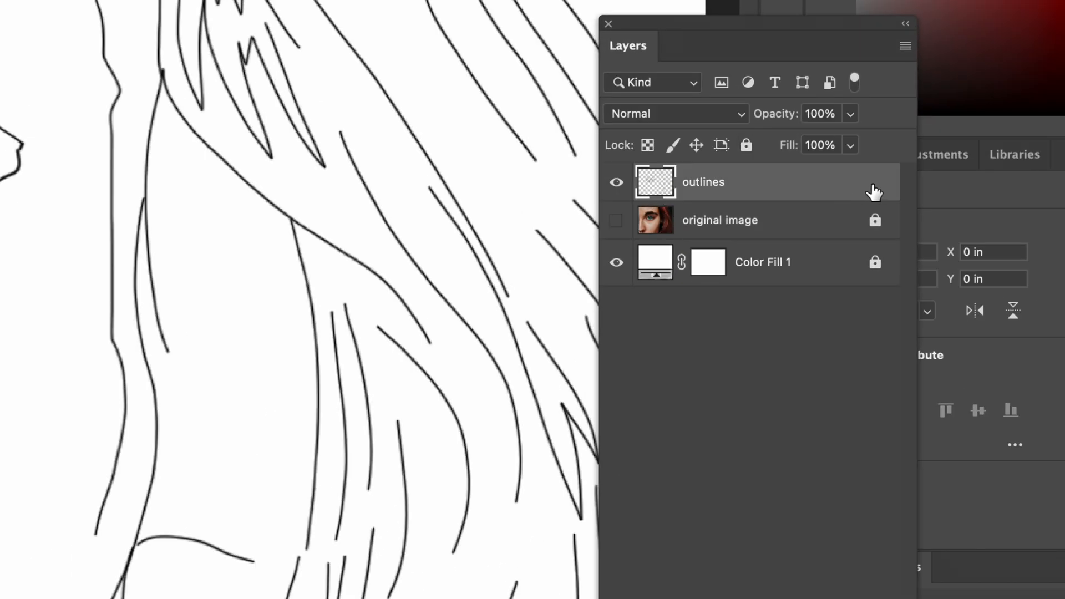
pyautogui.click(746, 145)
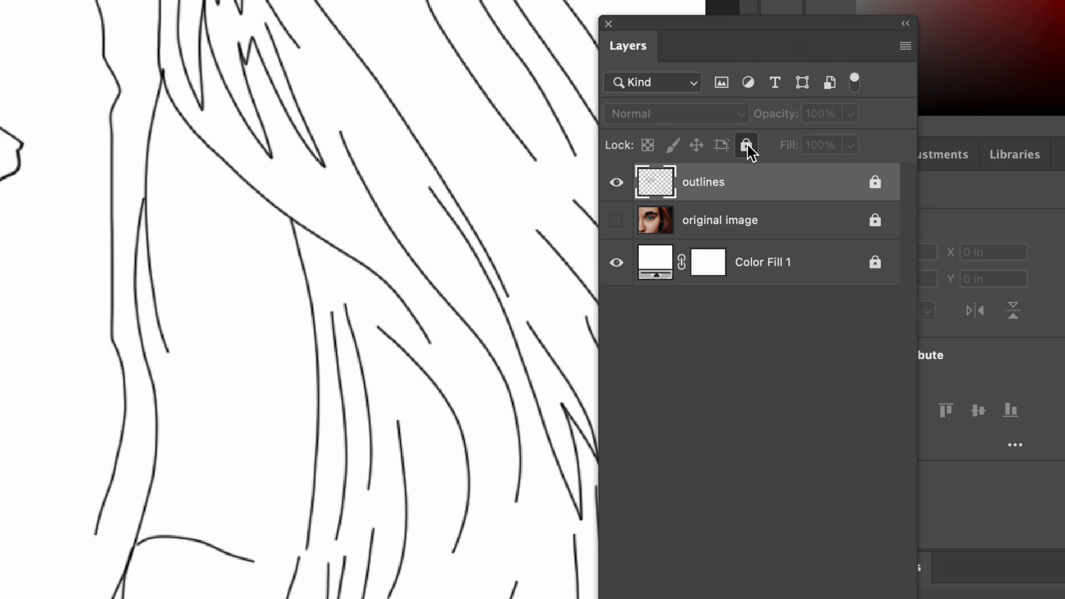
pyautogui.click(875, 186)
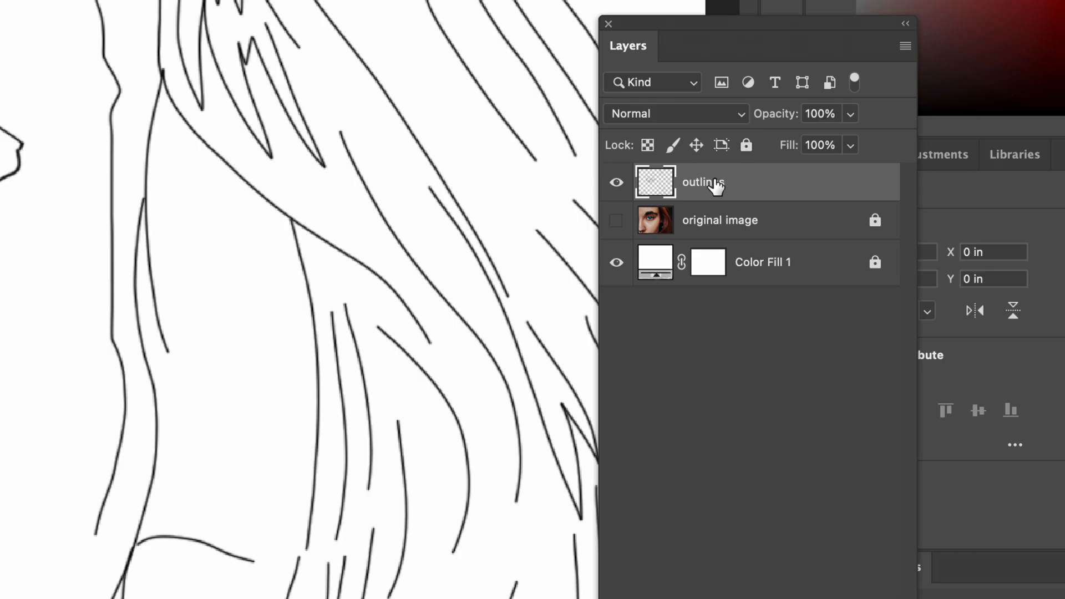
pyautogui.click(747, 145)
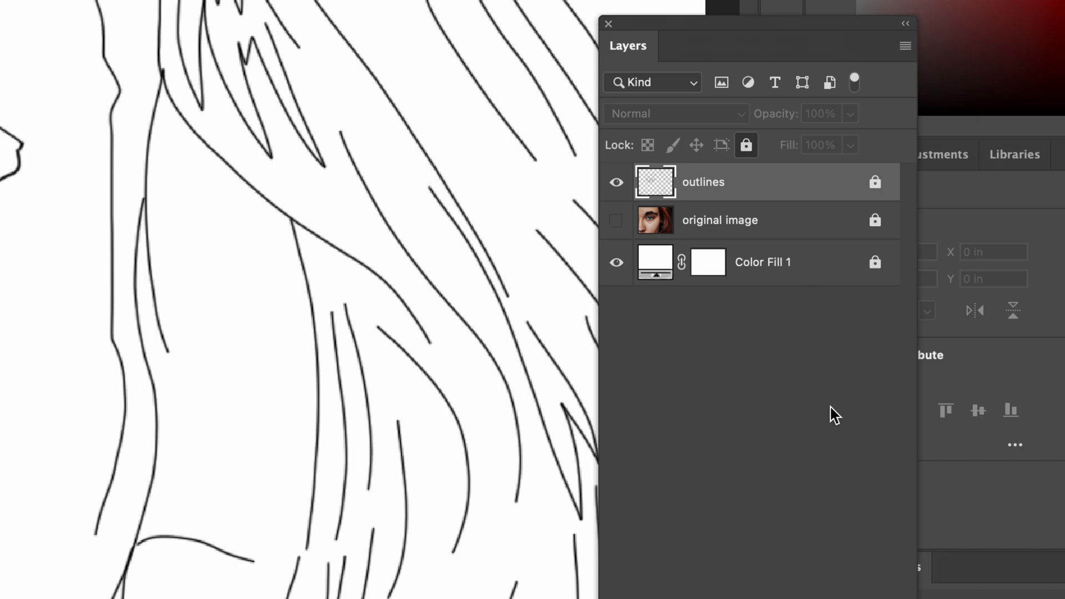
# Step: Create a new layer named eyebrow and place it directly below the outlines layer
pyautogui.moveTo(897, 575); pyautogui.dragTo(894, 234)
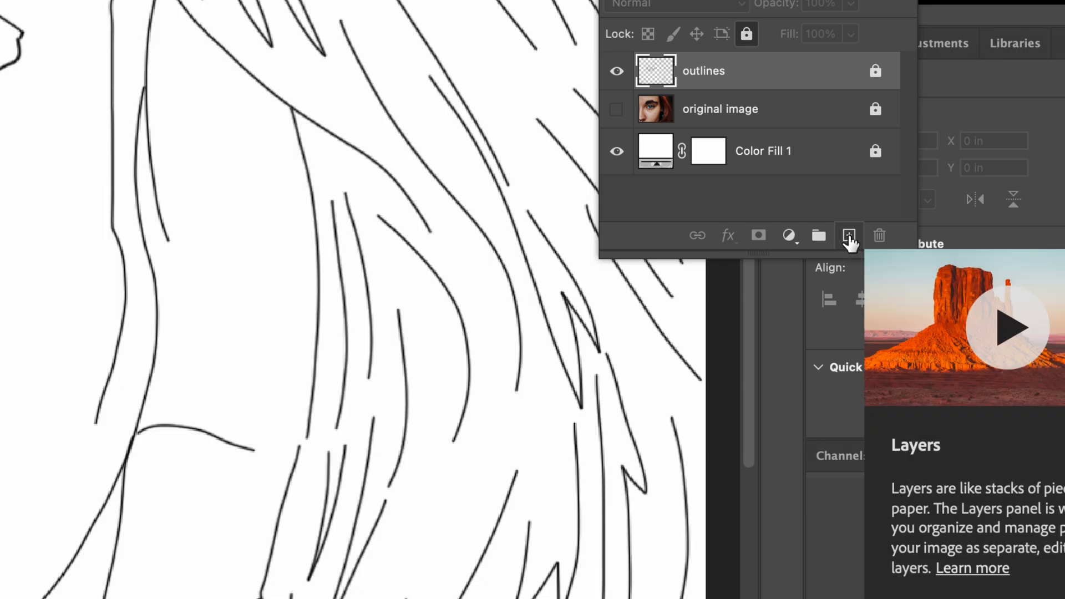
pyautogui.click(849, 236)
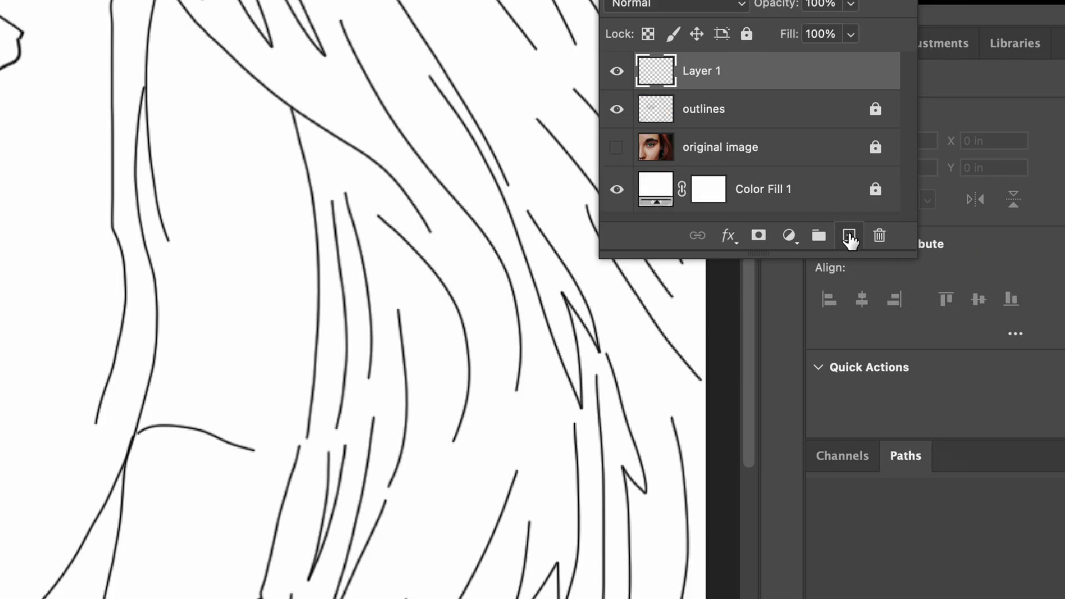
pyautogui.doubleClick(700, 72)
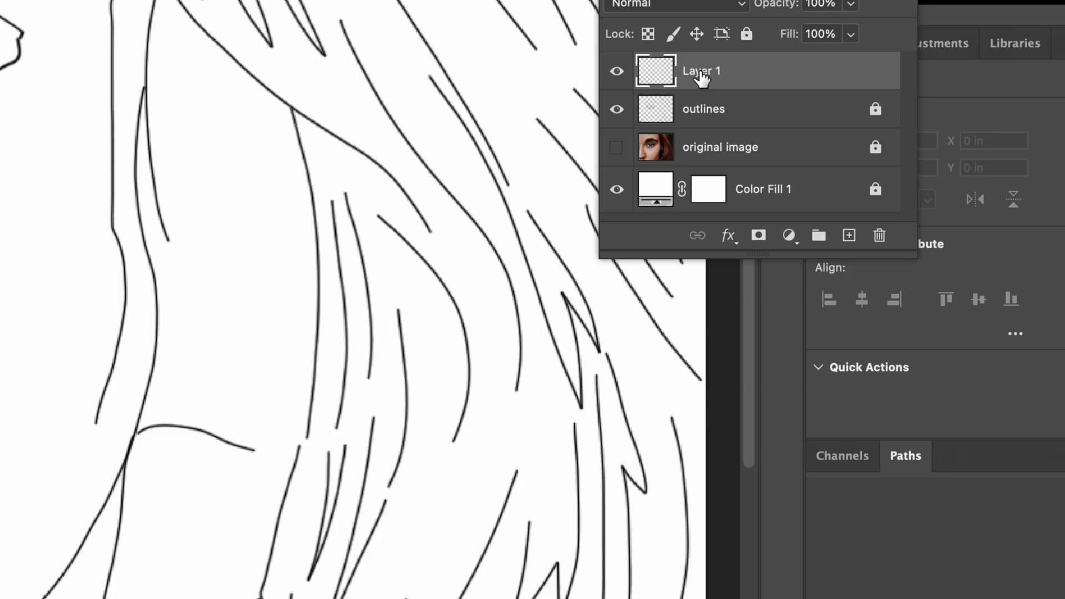
pyautogui.write('eyeb')
pyautogui.press('Return')
pyautogui.moveTo(742, 72); pyautogui.dragTo(772, 125)
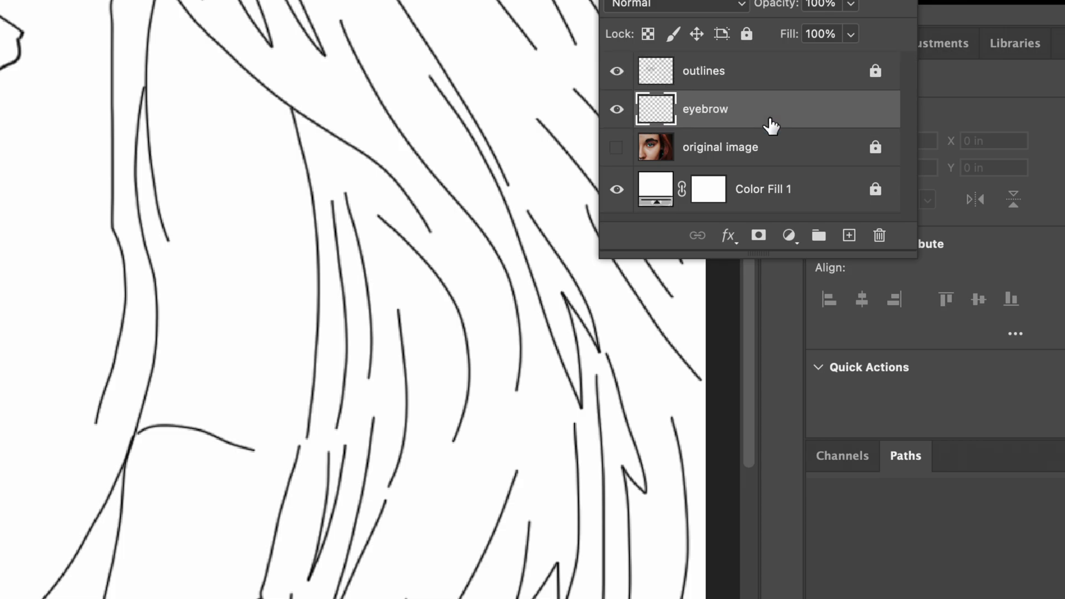
# Step: With the eyebrow layer active, set up the Brush tool with a 30 px Hard Round tip at 100% hardness
pyautogui.click(750, 78)
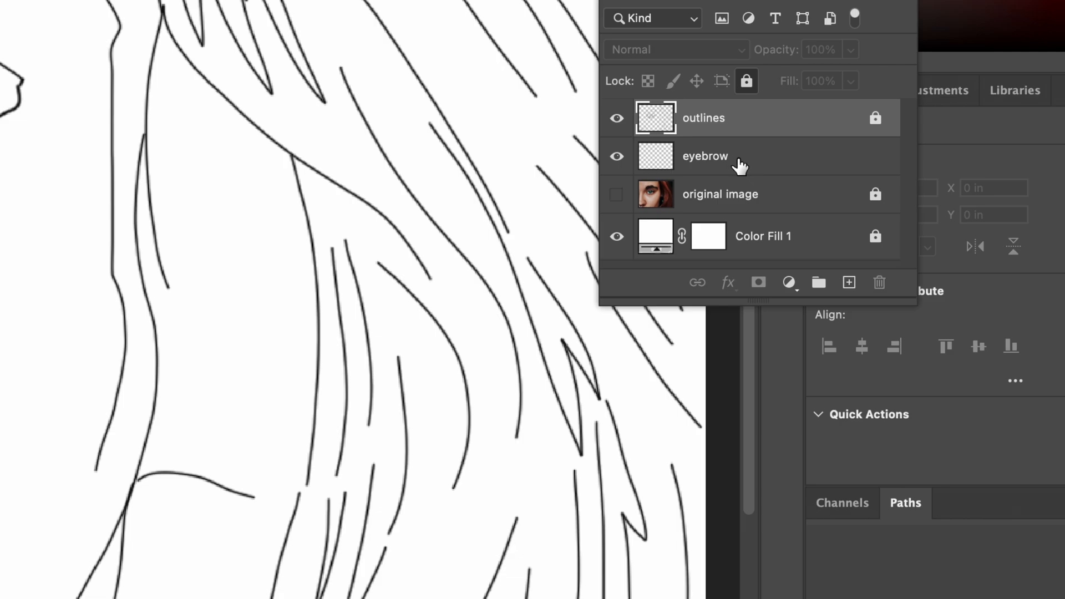
pyautogui.click(742, 167)
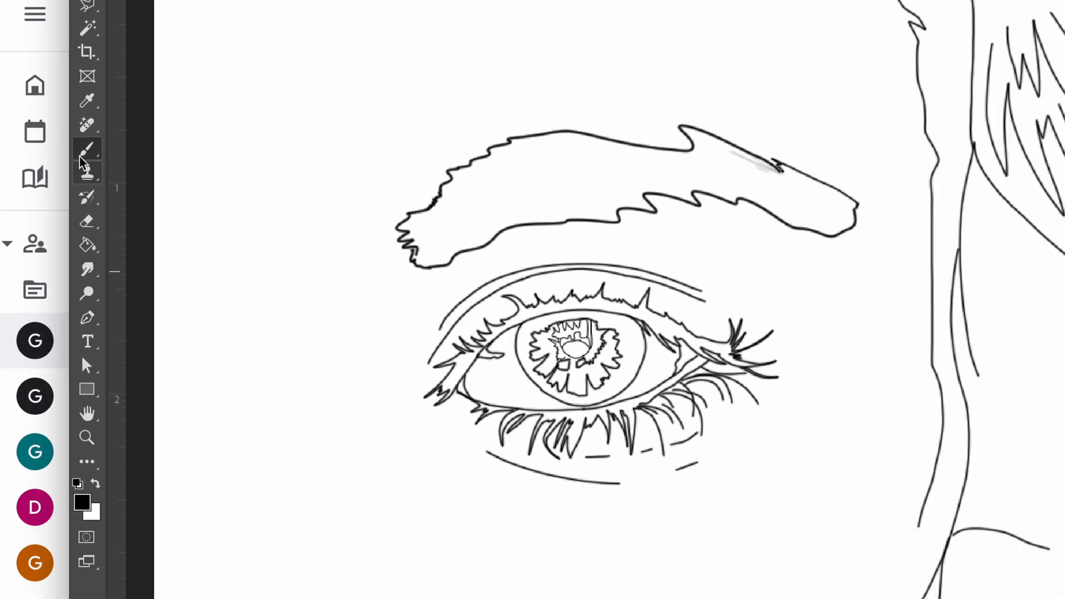
pyautogui.rightClick(85, 150)
pyautogui.click(179, 146)
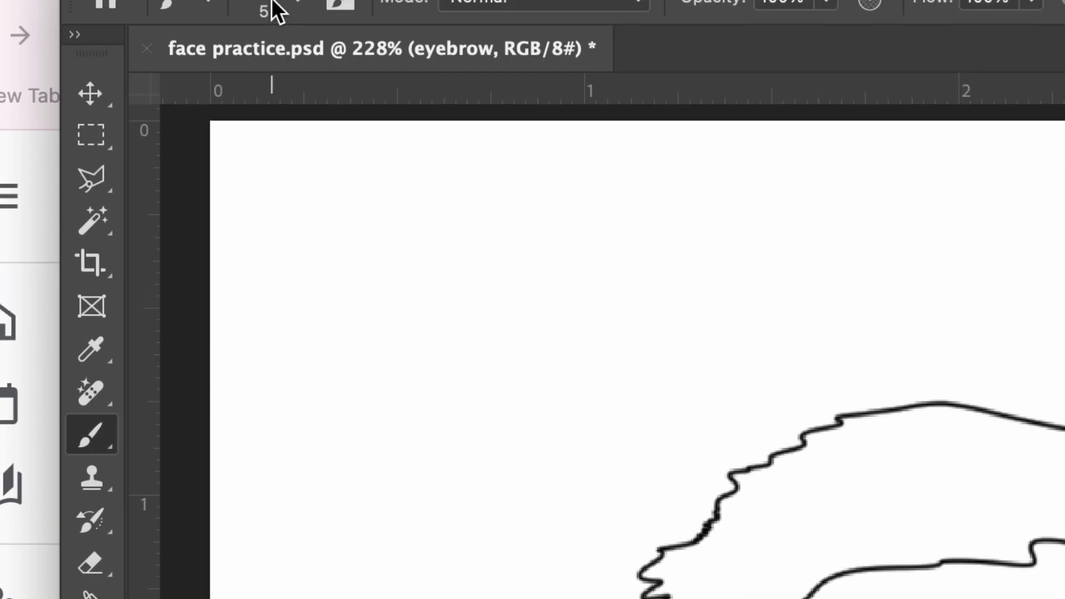
pyautogui.click(299, 78)
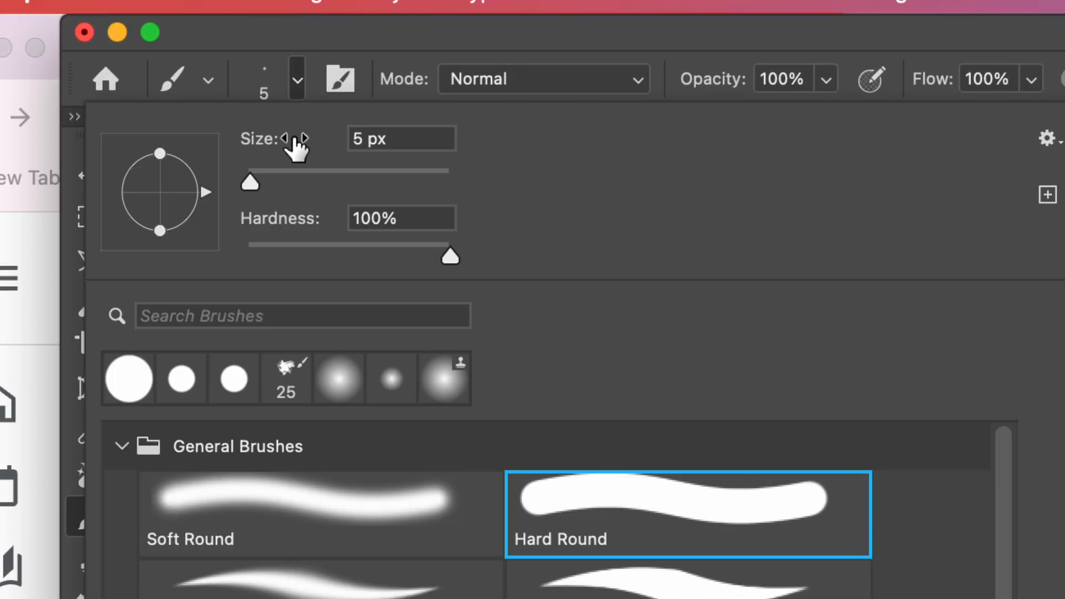
pyautogui.moveTo(254, 179)
pyautogui.mouseDown()
pyautogui.moveTo(315, 176)
pyautogui.moveTo(280, 181)
pyautogui.moveTo(289, 181)
pyautogui.mouseUp()
pyautogui.moveTo(431, 252); pyautogui.dragTo(477, 264)
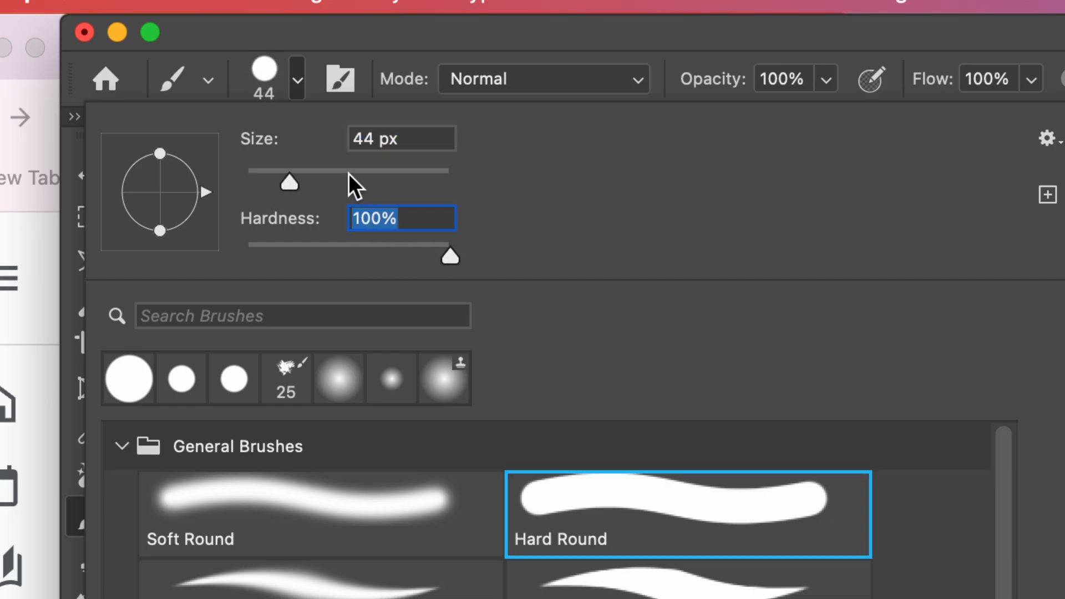
pyautogui.click(440, 48)
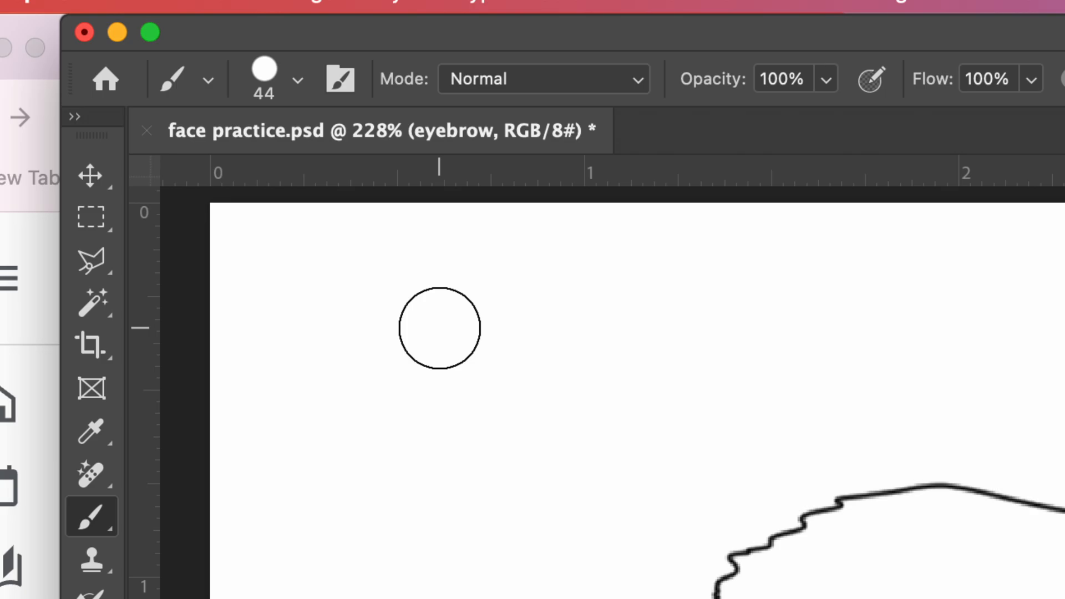
pyautogui.moveTo(440, 328)
pyautogui.mouseDown()
pyautogui.moveTo(482, 328)
pyautogui.moveTo(427, 328)
pyautogui.mouseUp()
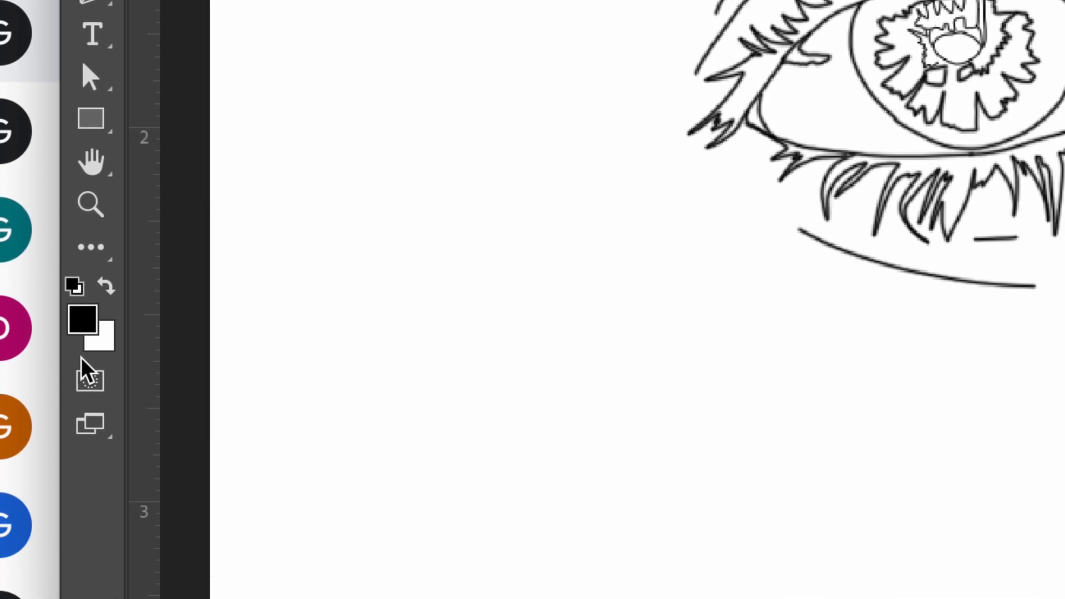
# Step: Set the foreground color to the dark brown 563316
pyautogui.click(86, 321)
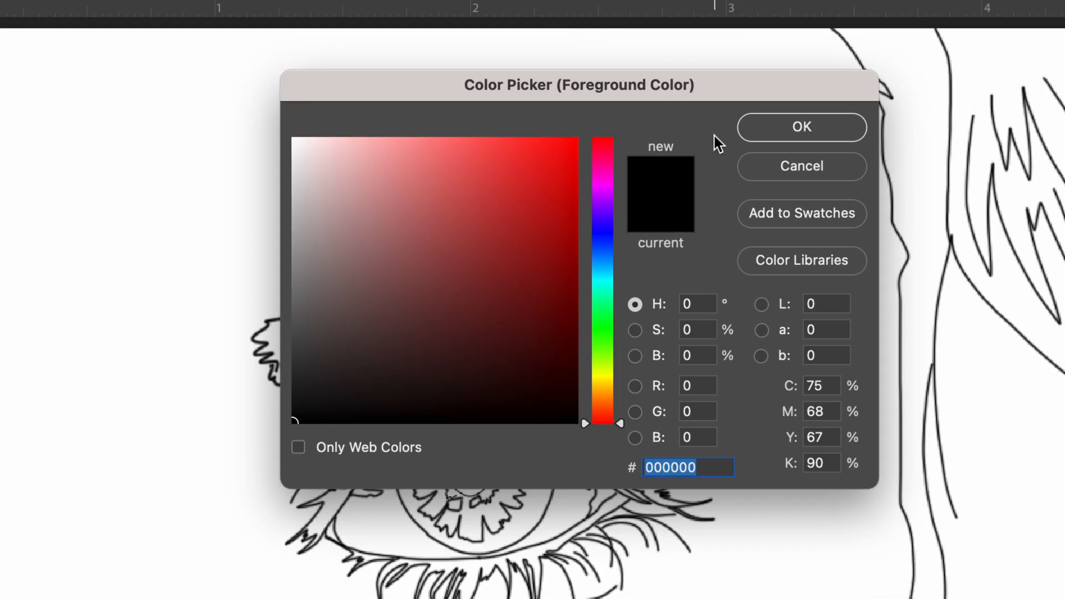
pyautogui.moveTo(607, 354); pyautogui.dragTo(615, 403)
pyautogui.click(468, 286)
pyautogui.moveTo(467, 287)
pyautogui.mouseDown()
pyautogui.moveTo(509, 309)
pyautogui.moveTo(469, 266)
pyautogui.moveTo(475, 220)
pyautogui.moveTo(464, 258)
pyautogui.moveTo(497, 292)
pyautogui.mouseUp()
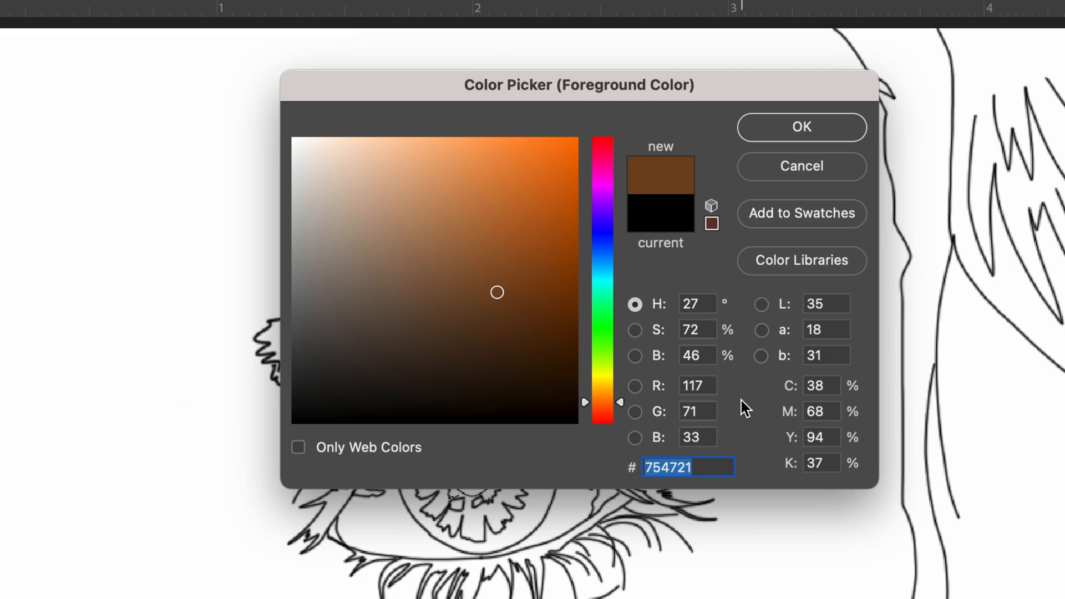
pyautogui.click(500, 301)
pyautogui.click(498, 309)
pyautogui.click(504, 327)
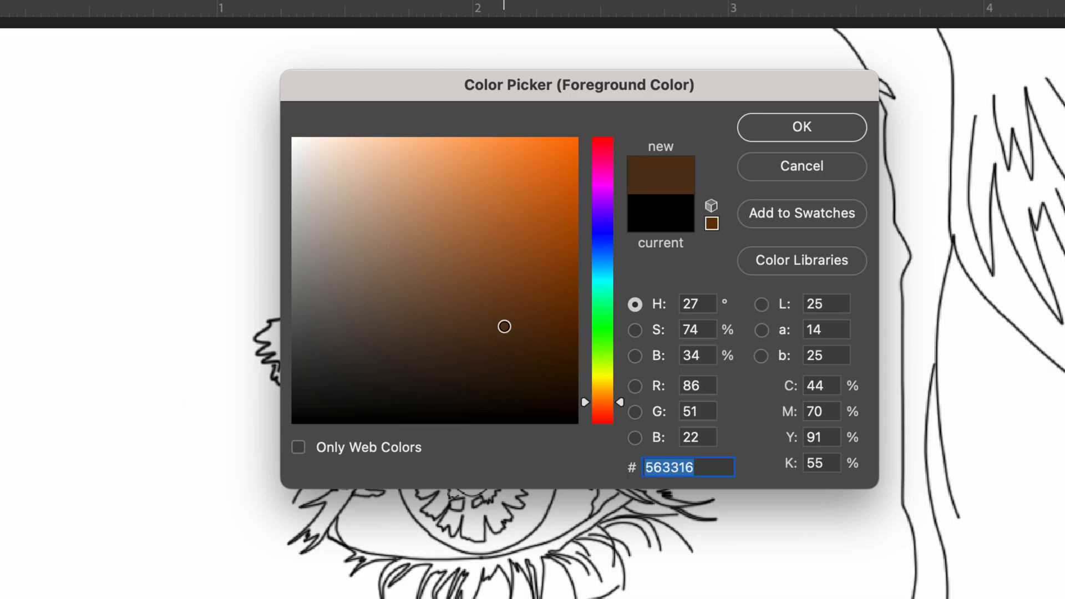
pyautogui.click(778, 127)
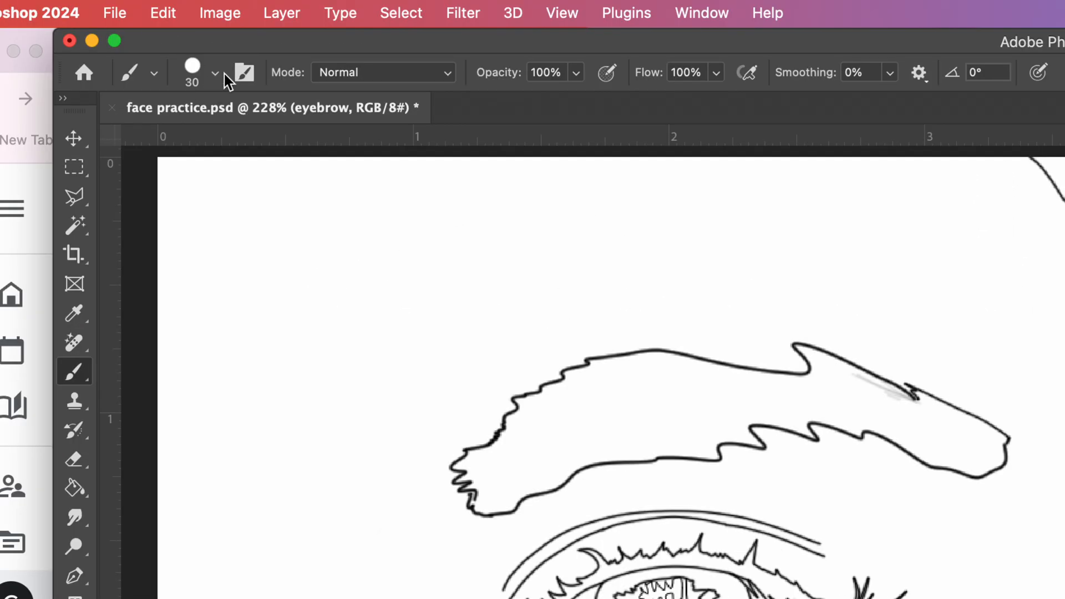
pyautogui.click(395, 77)
pyautogui.click(400, 76)
pyautogui.click(890, 78)
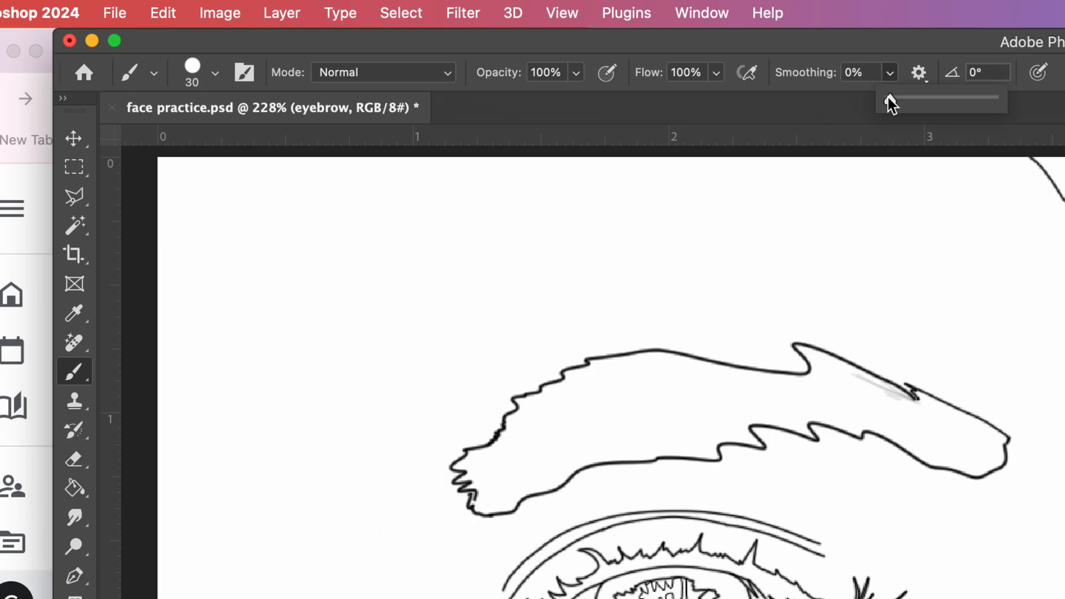
pyautogui.moveTo(893, 100); pyautogui.dragTo(892, 99)
pyautogui.click(861, 46)
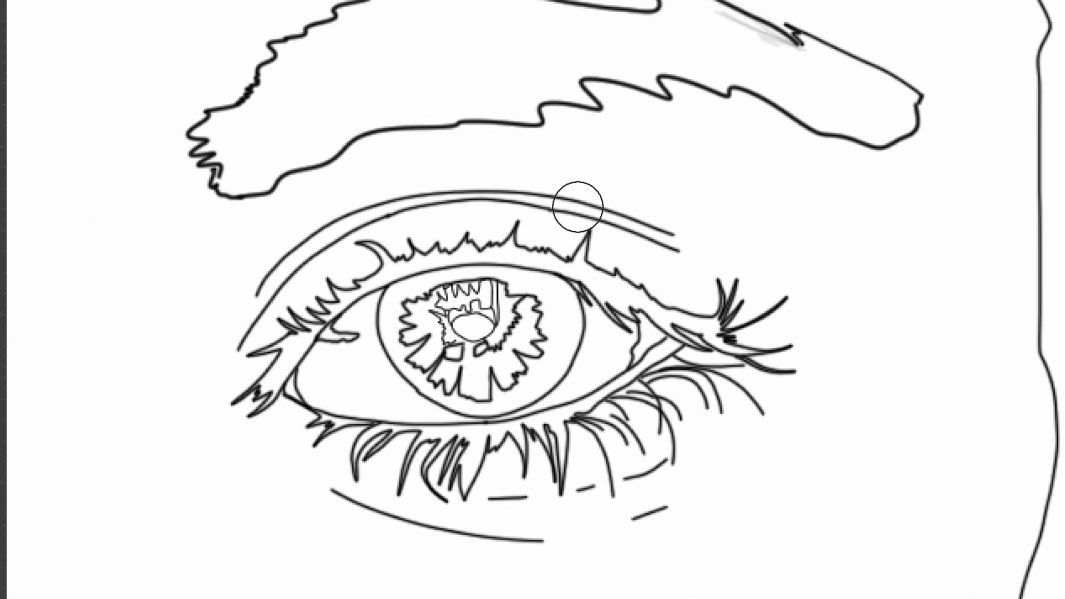
# Step: Paint the broad middle area of the eyebrow dark brown, staying inside its outline and undoing the stray stroke
pyautogui.moveTo(418, 83)
pyautogui.mouseDown()
pyautogui.moveTo(369, 74)
pyautogui.moveTo(403, 60)
pyautogui.moveTo(422, 85)
pyautogui.moveTo(392, 82)
pyautogui.moveTo(446, 57)
pyautogui.mouseUp()
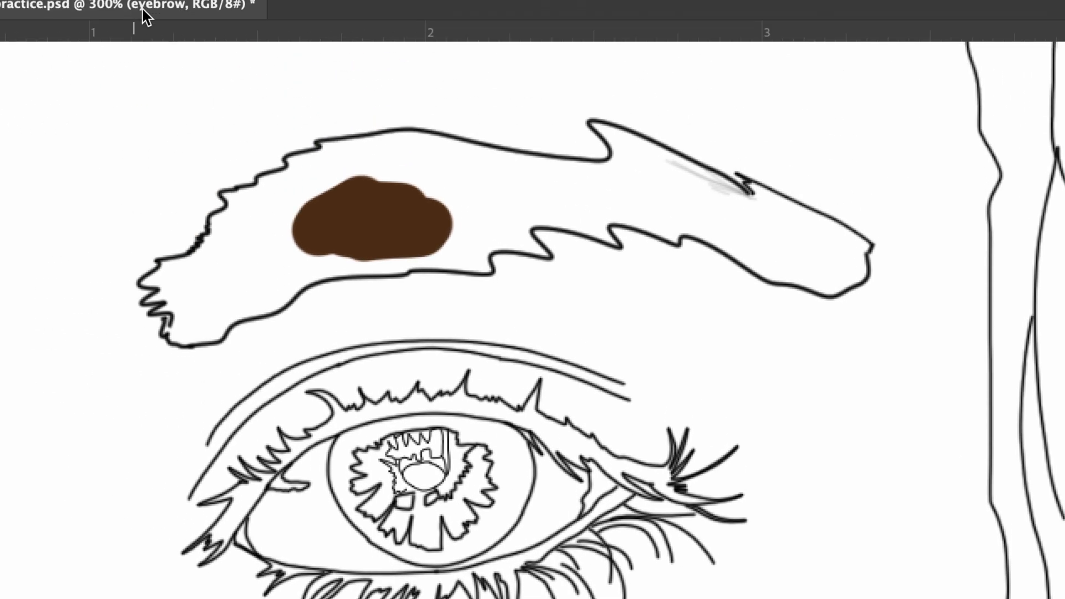
pyautogui.moveTo(373, 194)
pyautogui.mouseDown()
pyautogui.moveTo(344, 178)
pyautogui.moveTo(328, 183)
pyautogui.moveTo(293, 240)
pyautogui.moveTo(350, 202)
pyautogui.moveTo(438, 192)
pyautogui.moveTo(371, 178)
pyautogui.moveTo(407, 176)
pyautogui.moveTo(301, 208)
pyautogui.moveTo(264, 230)
pyautogui.moveTo(255, 255)
pyautogui.moveTo(323, 231)
pyautogui.moveTo(353, 190)
pyautogui.moveTo(409, 171)
pyautogui.moveTo(507, 181)
pyautogui.moveTo(466, 207)
pyautogui.moveTo(608, 185)
pyautogui.moveTo(690, 202)
pyautogui.moveTo(553, 191)
pyautogui.mouseUp()
pyautogui.hotkey('ctrl', 'z')
pyautogui.moveTo(514, 176); pyautogui.dragTo(396, 160)
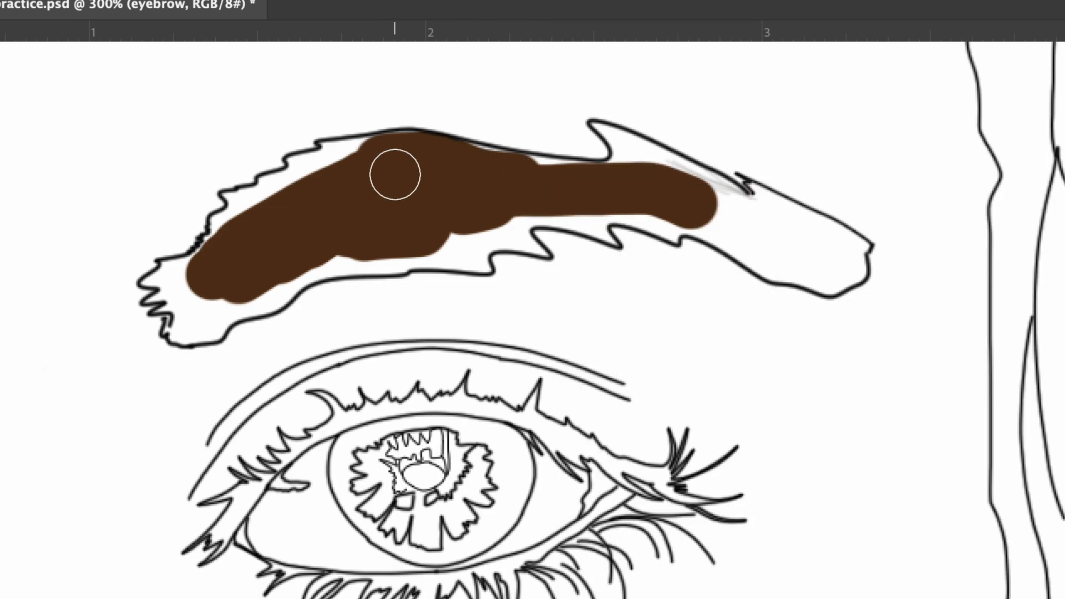
# Step: Paint the eyebrow's upper edge dark brown with a smaller brush, following the outline toward its jagged inner end
pyautogui.press('[')
pyautogui.press('[')
pyautogui.press('[')
pyautogui.press('[')
pyautogui.moveTo(332, 146); pyautogui.dragTo(385, 137)
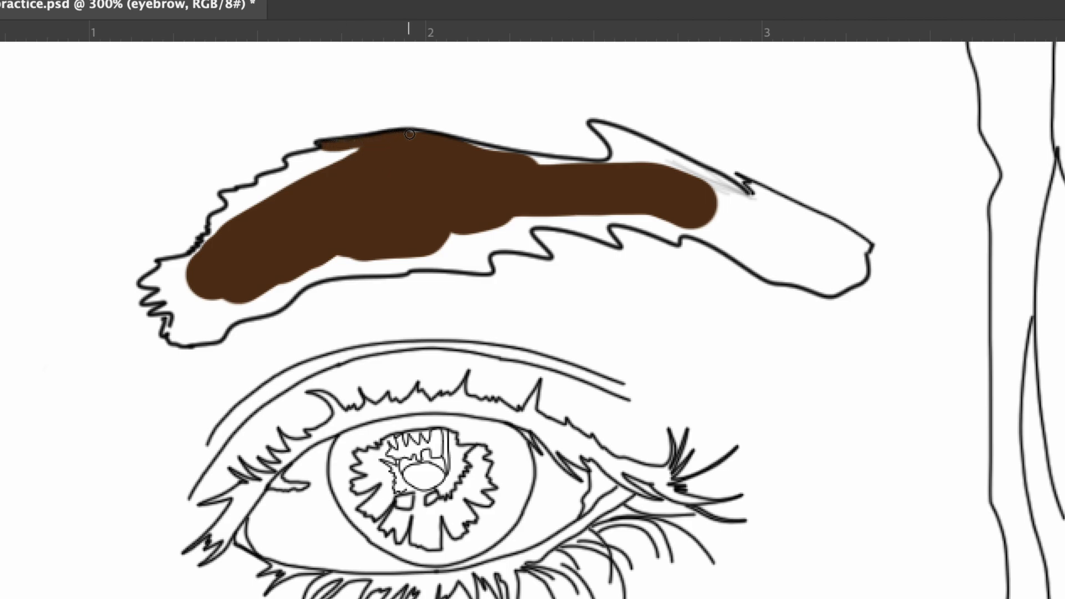
pyautogui.moveTo(528, 160); pyautogui.dragTo(599, 166)
pyautogui.moveTo(360, 150)
pyautogui.mouseDown()
pyautogui.moveTo(288, 161)
pyautogui.moveTo(292, 180)
pyautogui.moveTo(309, 153)
pyautogui.moveTo(327, 172)
pyautogui.moveTo(274, 192)
pyautogui.mouseUp()
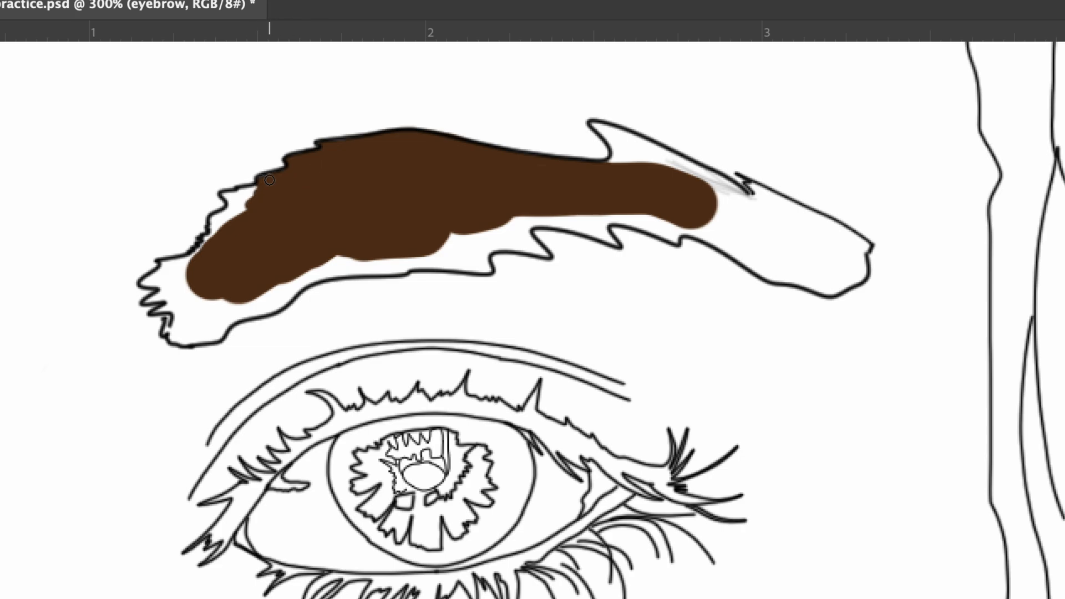
pyautogui.moveTo(258, 190)
pyautogui.mouseDown()
pyautogui.moveTo(237, 194)
pyautogui.moveTo(245, 206)
pyautogui.mouseUp()
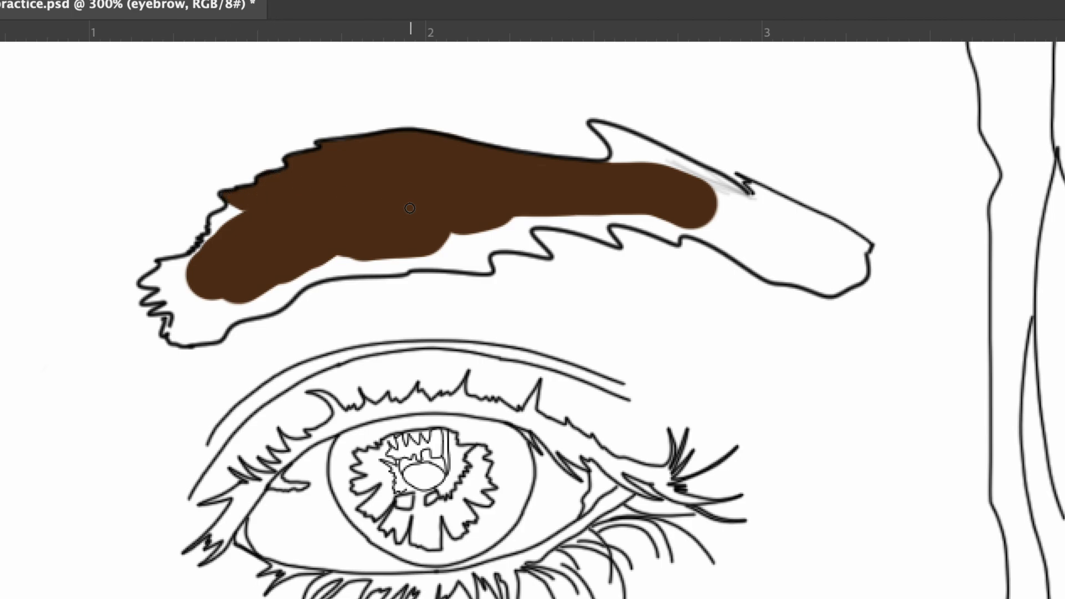
# Step: Undo all the brown brush strokes on the eyebrow layer
pyautogui.hotkey('ctrl', 'z')
pyautogui.hotkey('ctrl', 'z')
pyautogui.hotkey('ctrl', 'z')
pyautogui.hotkey('ctrl', 'z')
pyautogui.hotkey('ctrl', 'z')
pyautogui.hotkey('ctrl', 'z')
pyautogui.hotkey('ctrl', 'z')
pyautogui.hotkey('ctrl', 'z')
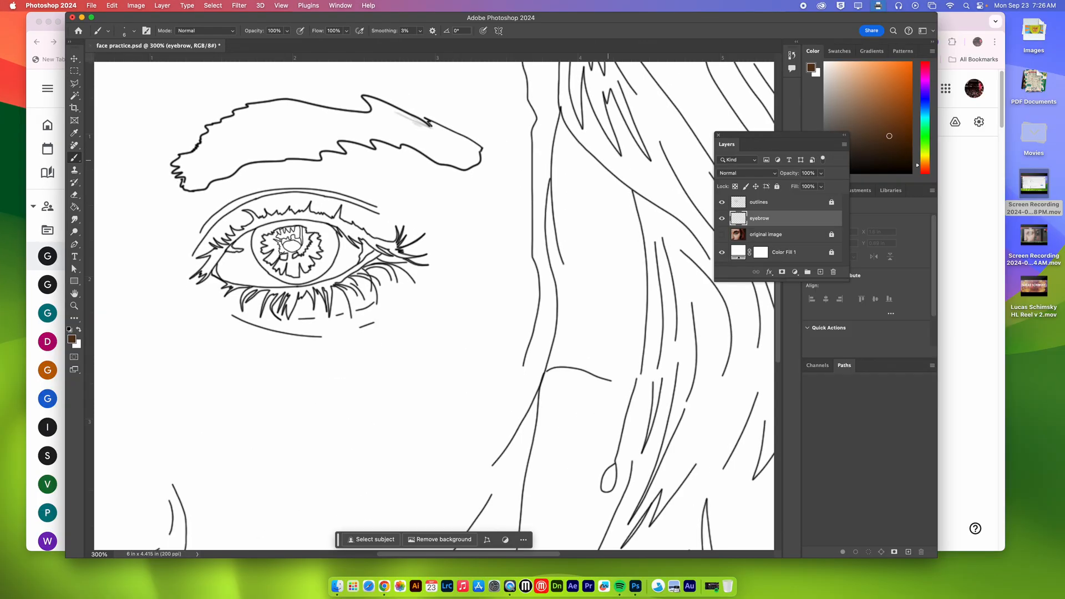
# Step: Move the Layers panel closer to the drawing and make it taller, with the outlines layer active and visible
pyautogui.moveTo(726, 144); pyautogui.dragTo(592, 109)
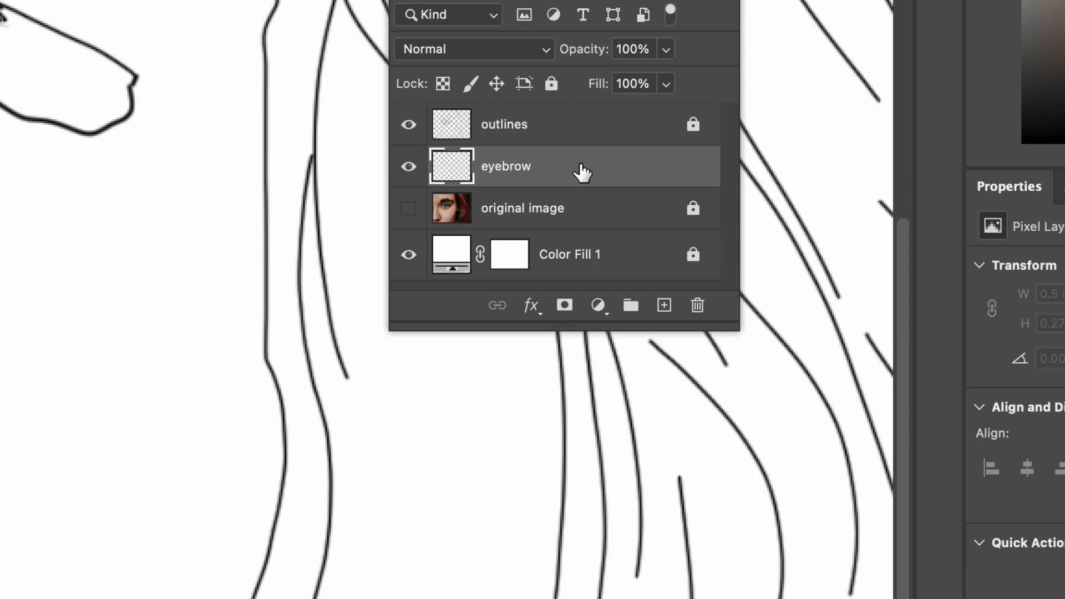
pyautogui.moveTo(738, 328); pyautogui.dragTo(736, 428)
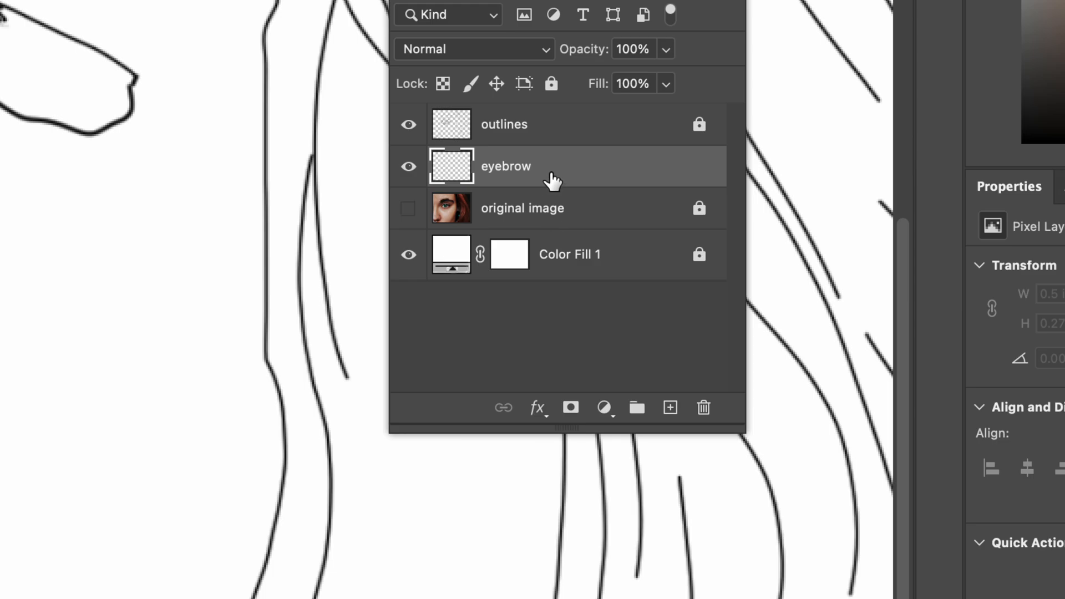
pyautogui.click(552, 132)
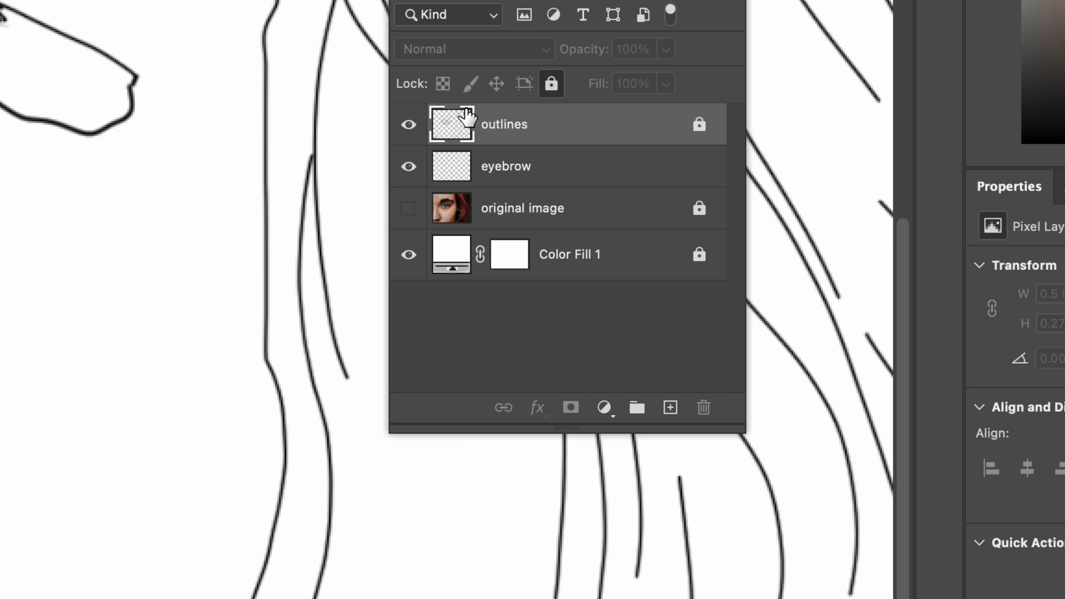
pyautogui.click(408, 131)
pyautogui.click(409, 132)
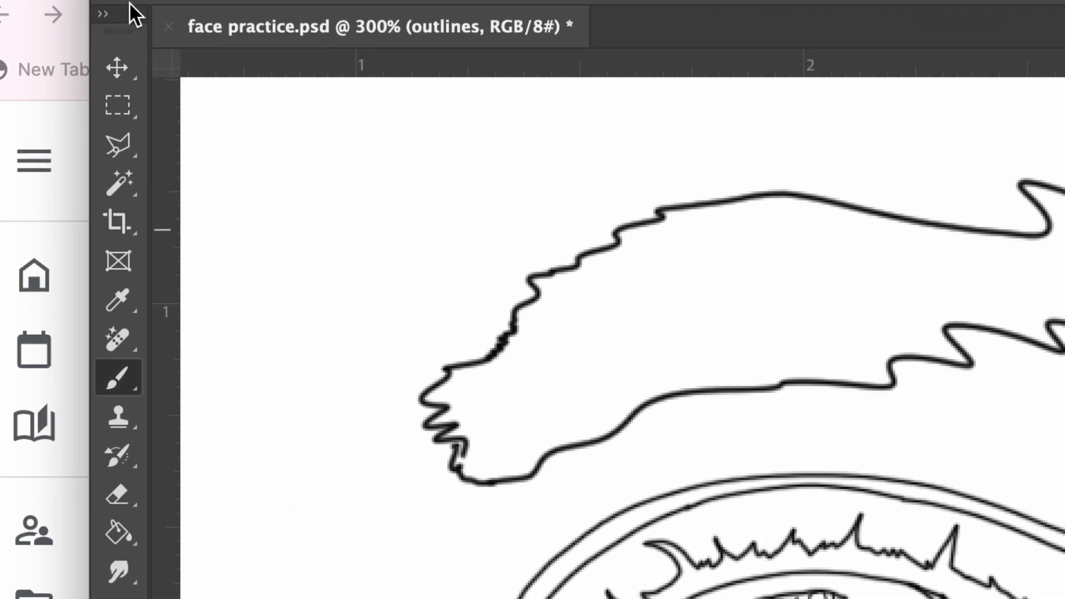
# Step: Select the area inside the eyebrow outline with the Magic Wand tool, using Point Sample as the sample size
pyautogui.click(117, 183)
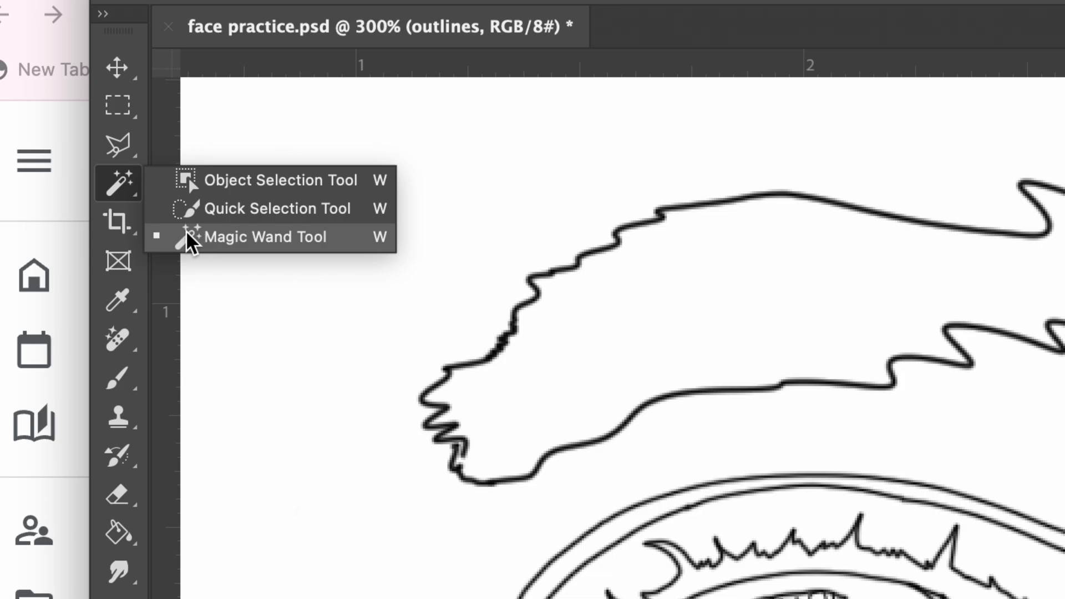
pyautogui.click(189, 233)
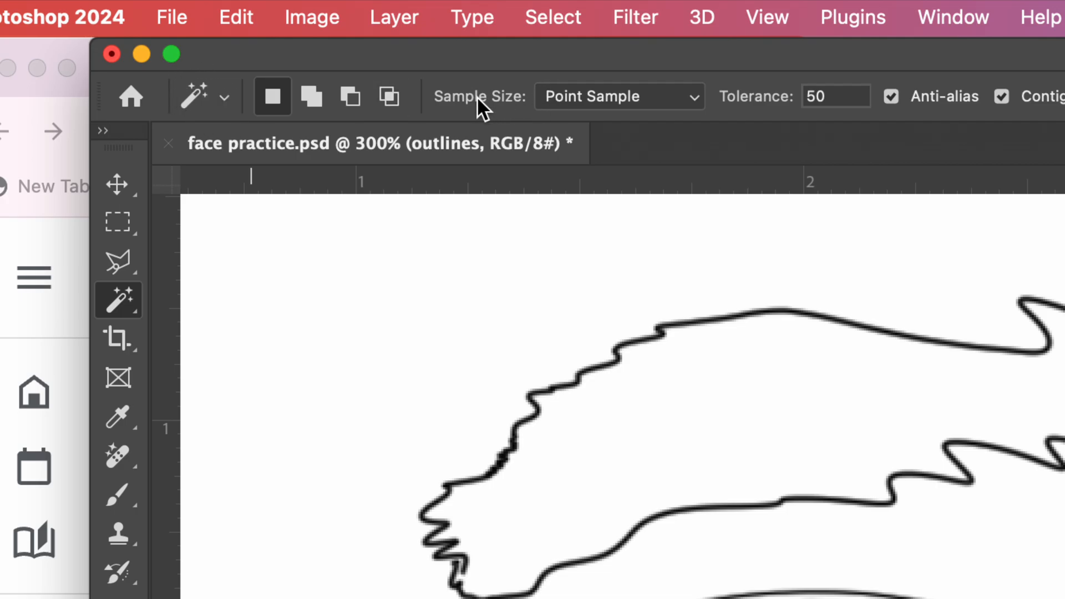
pyautogui.click(645, 95)
pyautogui.click(645, 94)
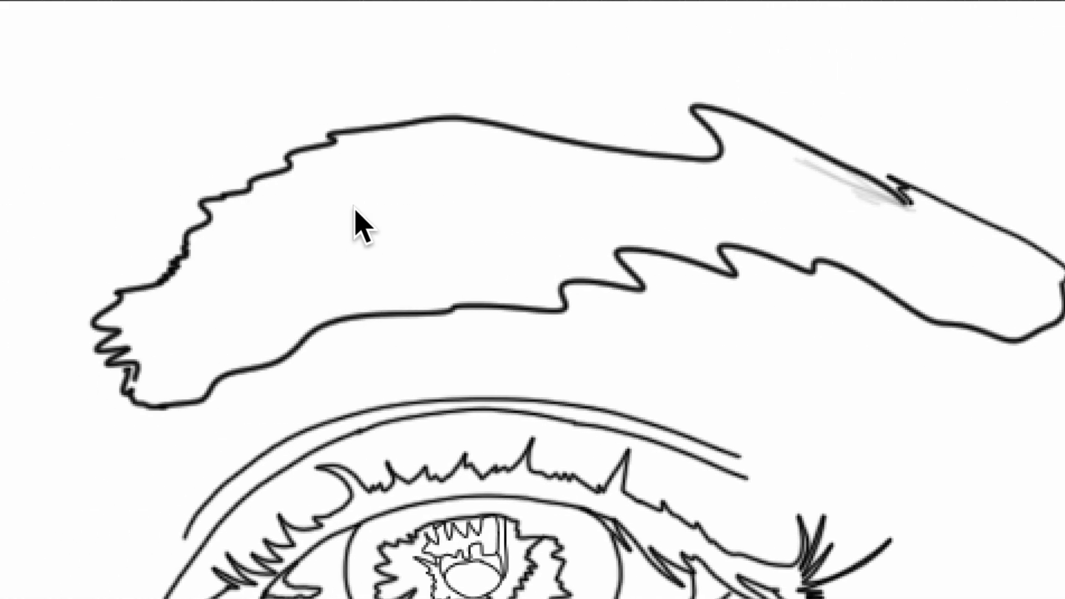
pyautogui.click(355, 206)
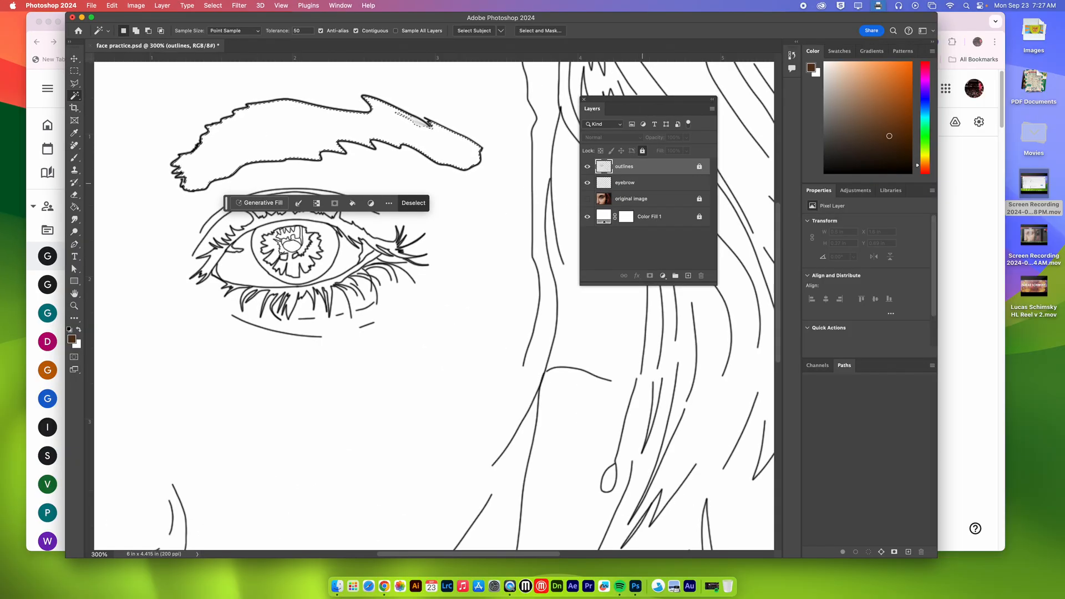
# Step: On the eyebrow layer, brush dark brown strokes across the inner half of the selected eyebrow
pyautogui.click(642, 183)
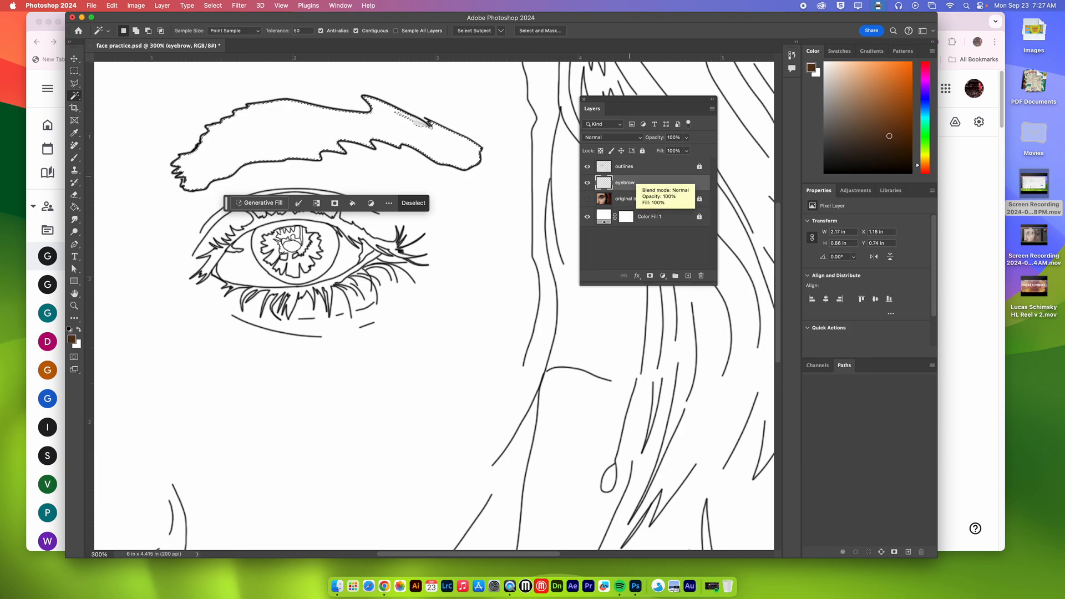
pyautogui.click(74, 159)
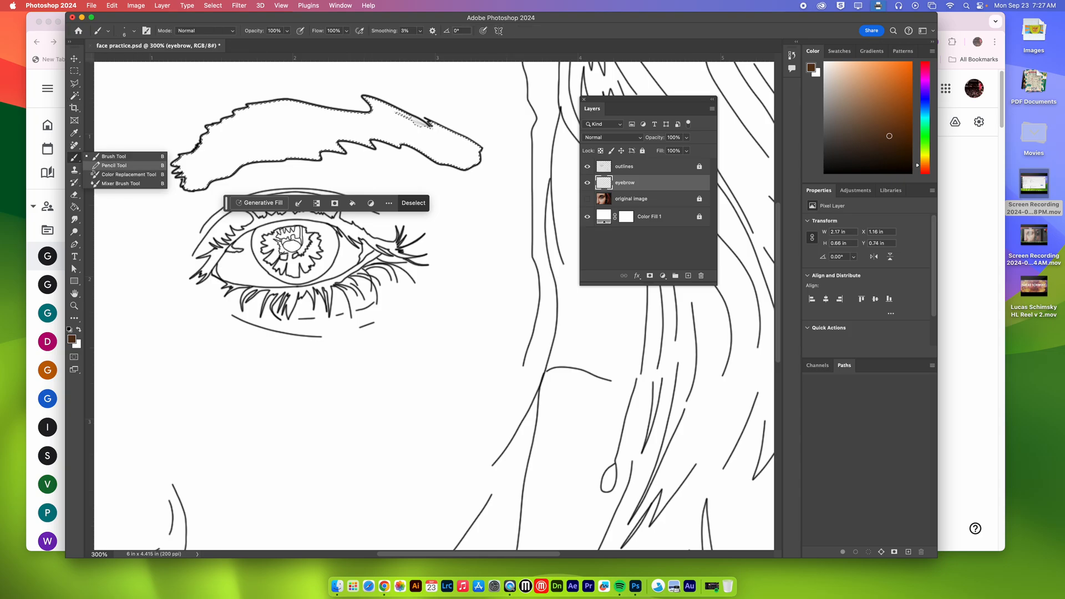
pyautogui.click(111, 157)
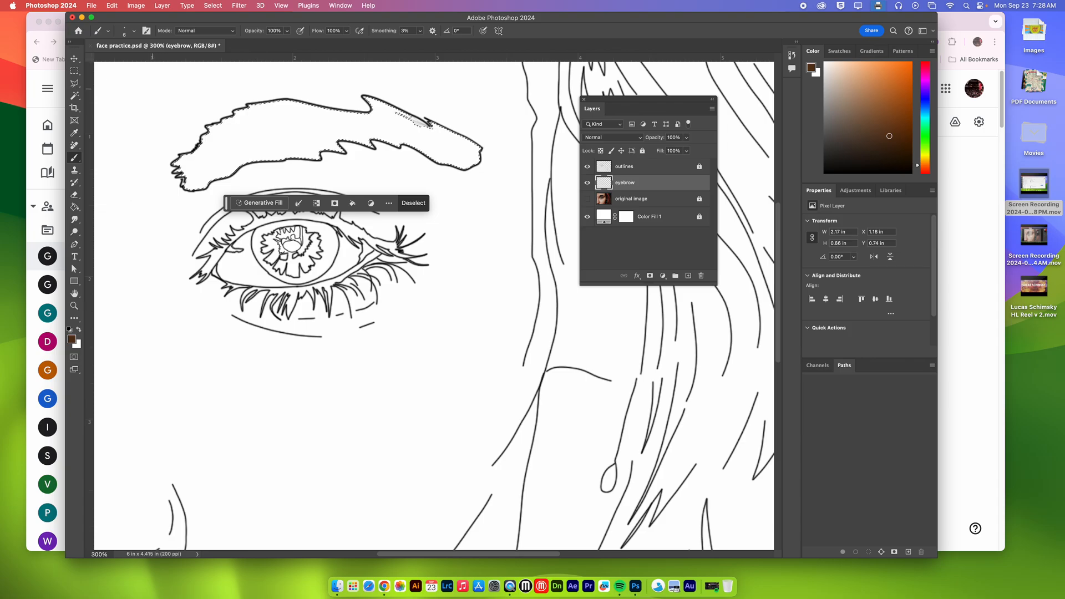
pyautogui.moveTo(255, 105); pyautogui.dragTo(284, 145)
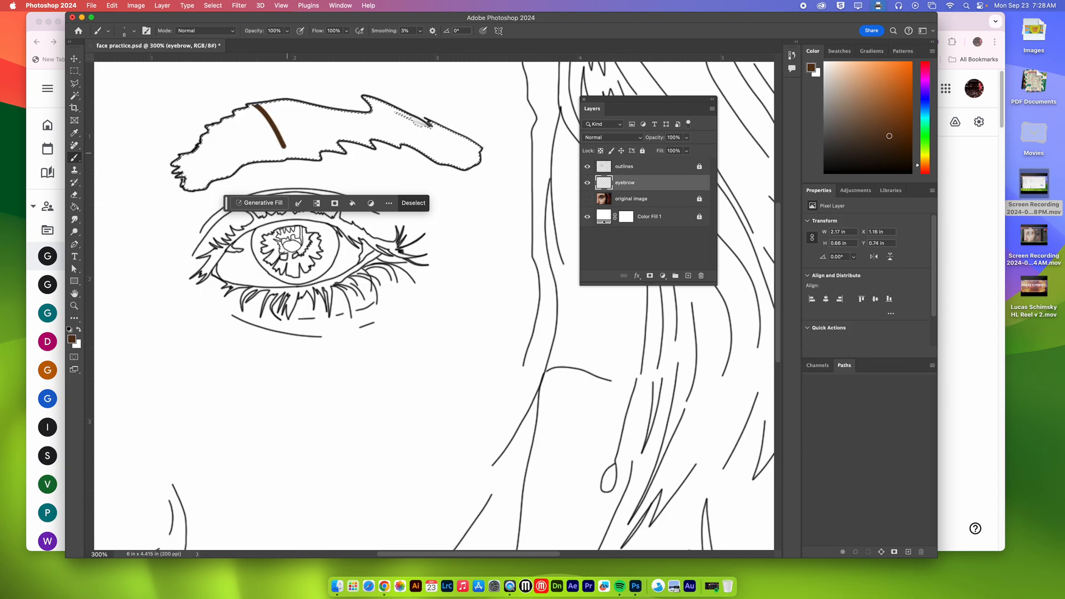
pyautogui.moveTo(231, 119); pyautogui.dragTo(281, 157)
pyautogui.moveTo(208, 133); pyautogui.dragTo(239, 168)
pyautogui.moveTo(202, 146)
pyautogui.mouseDown()
pyautogui.moveTo(233, 171)
pyautogui.moveTo(240, 137)
pyautogui.moveTo(259, 157)
pyautogui.moveTo(269, 124)
pyautogui.moveTo(288, 151)
pyautogui.moveTo(301, 106)
pyautogui.moveTo(316, 158)
pyautogui.moveTo(323, 106)
pyautogui.moveTo(341, 139)
pyautogui.mouseUp()
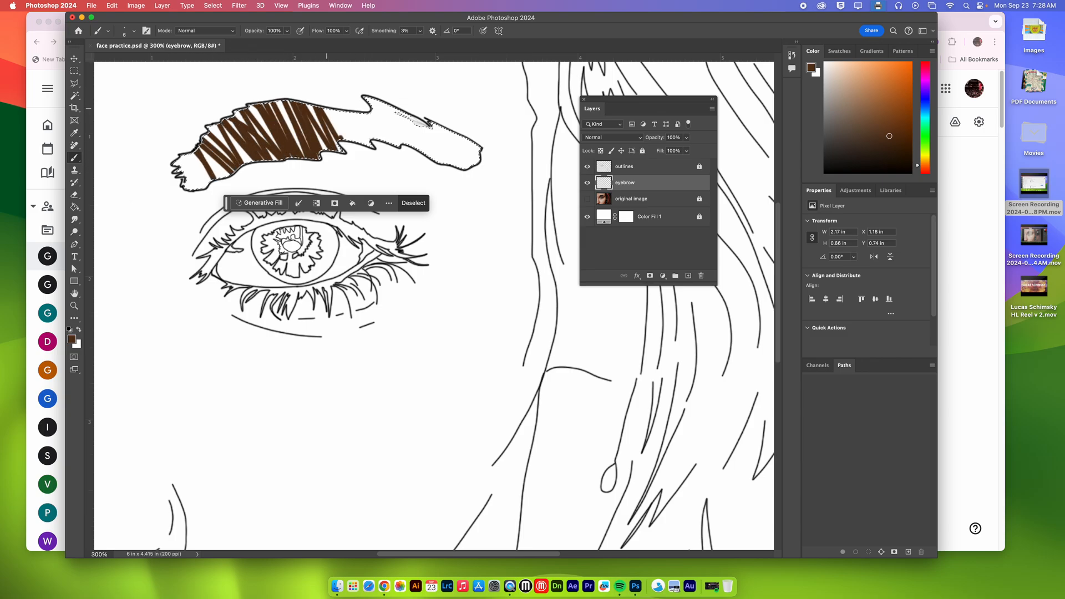
# Step: Fill the whole eyebrow selection with dark brown using the brush enlarged to 100 px, and deselect it
pyautogui.press(']')
pyautogui.press(']')
pyautogui.press(']')
pyautogui.press(']')
pyautogui.press(']')
pyautogui.press(']')
pyautogui.press(']')
pyautogui.press(']')
pyautogui.moveTo(183, 167)
pyautogui.mouseDown()
pyautogui.moveTo(333, 117)
pyautogui.moveTo(400, 137)
pyautogui.mouseUp()
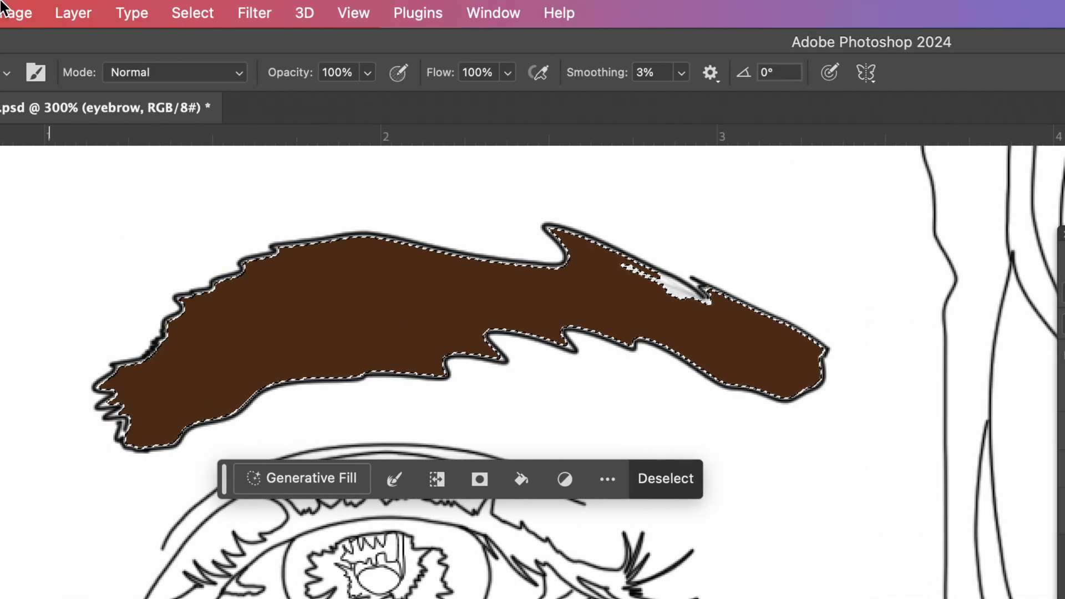
pyautogui.click(211, 13)
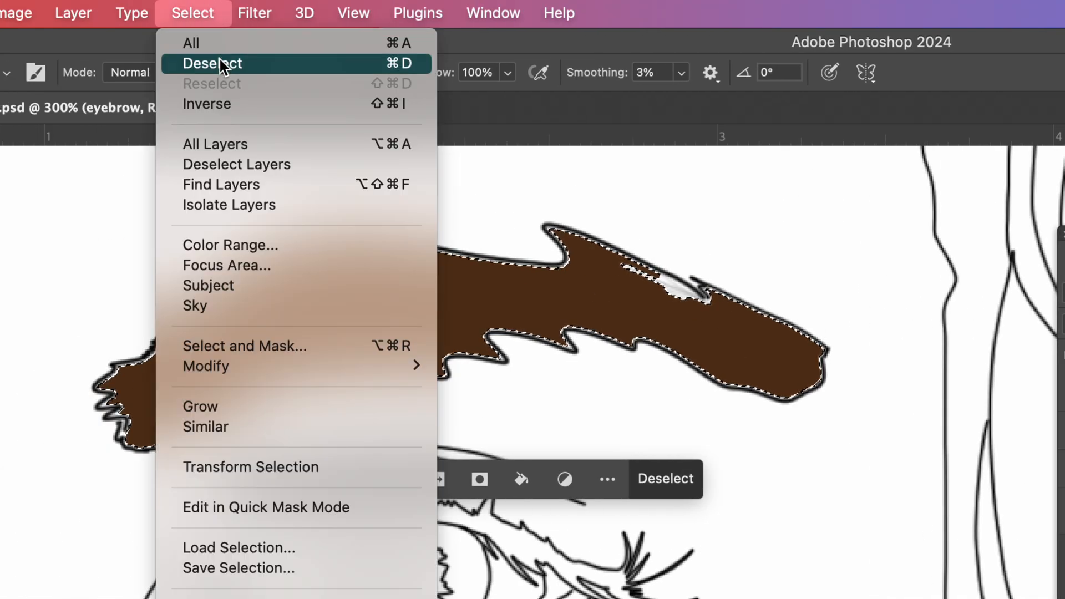
pyautogui.click(221, 62)
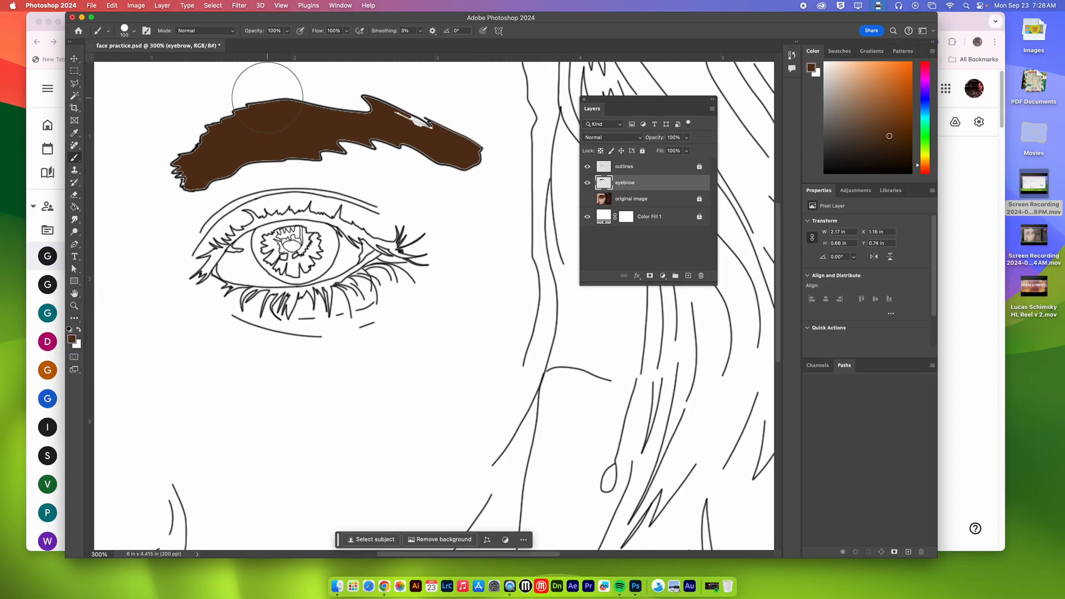
# Step: Paint the unfilled gap near the upper edge of the eyebrow's outer end dark brown with a much smaller brush
pyautogui.moveTo(395, 106); pyautogui.dragTo(359, 176)
pyautogui.press('[')
pyautogui.press('[')
pyautogui.press('[')
pyautogui.press('[')
pyautogui.press('[')
pyautogui.press('[')
pyautogui.press('[')
pyautogui.press('[')
pyautogui.press('[')
pyautogui.moveTo(279, 169); pyautogui.dragTo(397, 222)
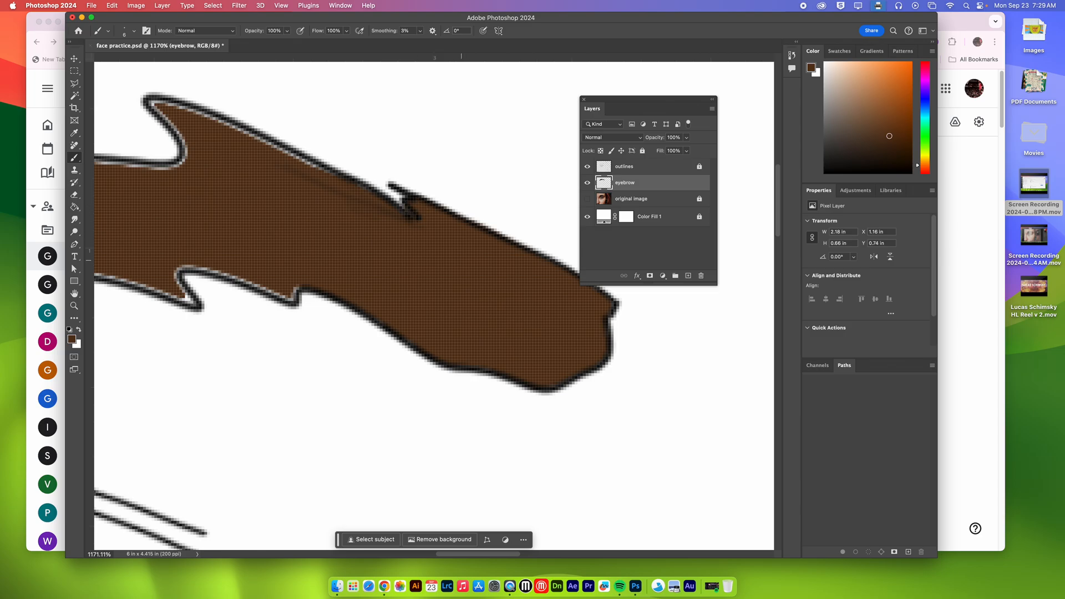
# Step: On the outlines layer, select the skin area around the eyebrow and eye with the Magic Wand tool
pyautogui.press('super+0')
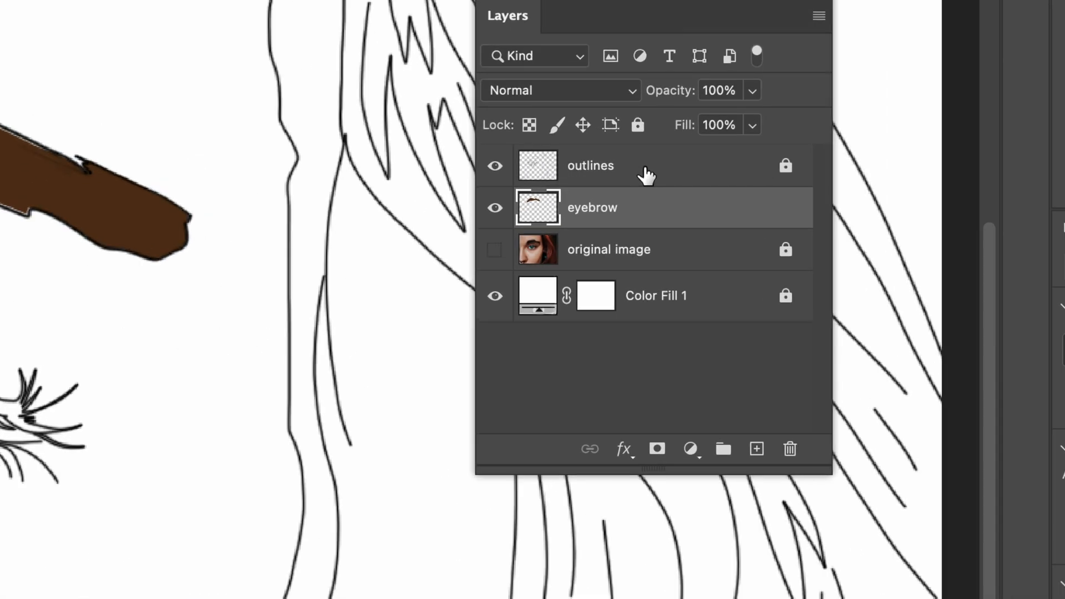
pyautogui.click(644, 170)
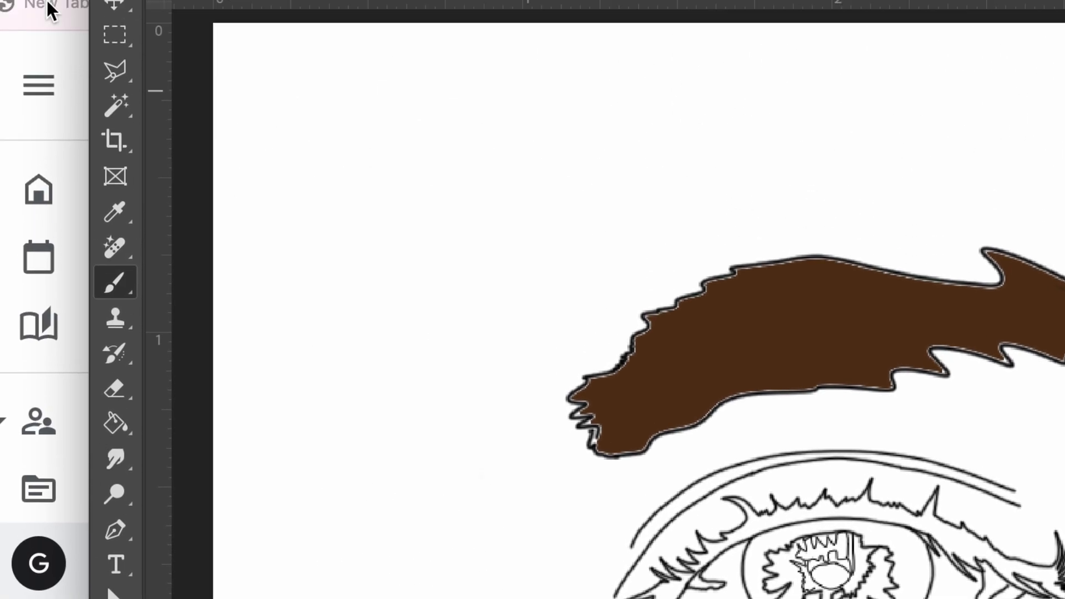
pyautogui.rightClick(115, 105)
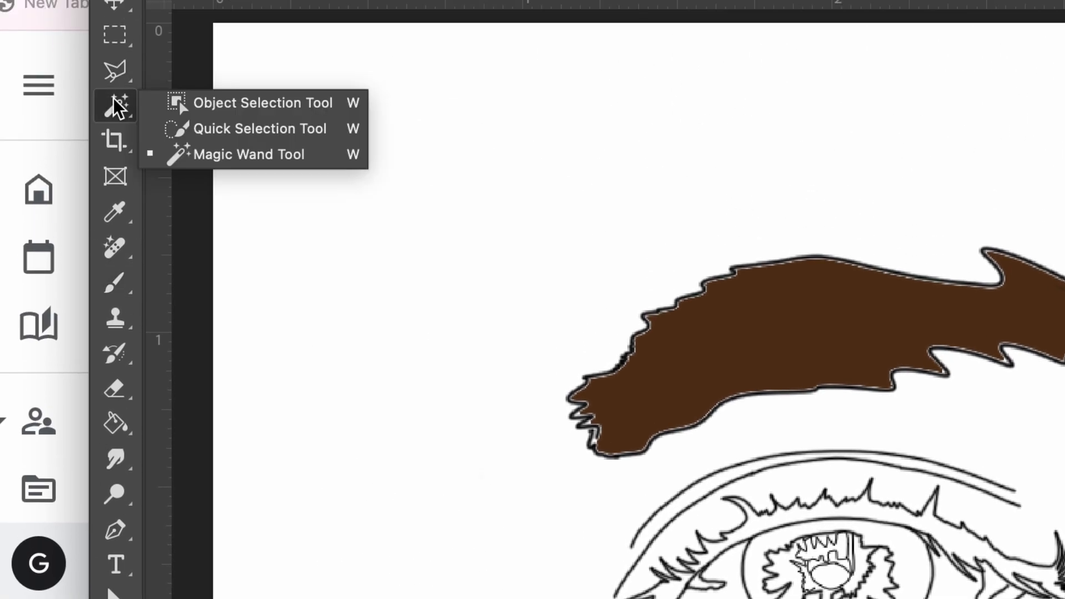
pyautogui.click(178, 156)
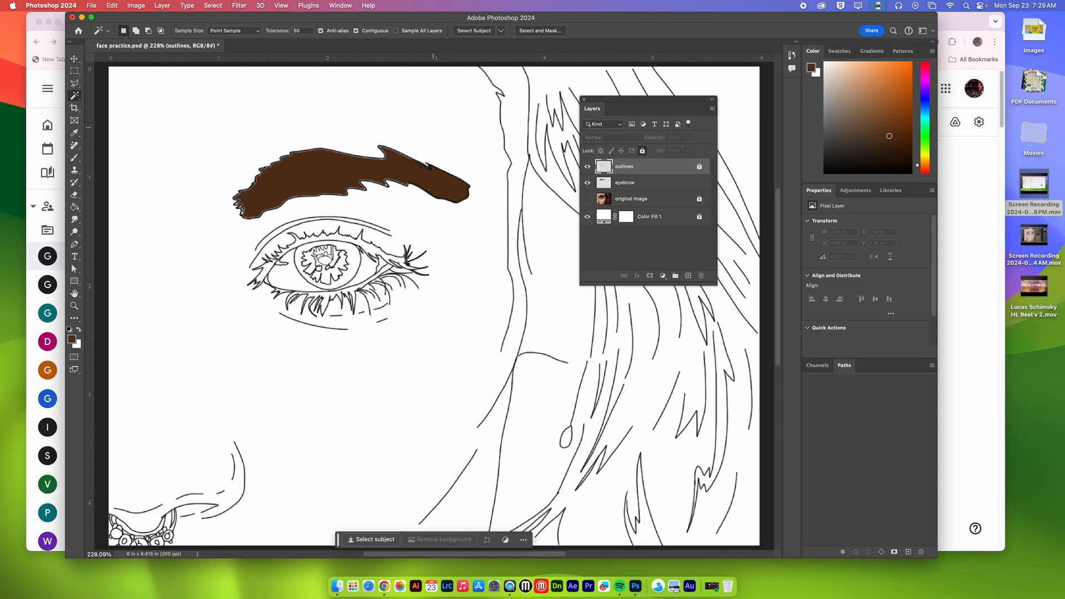
pyautogui.click(437, 131)
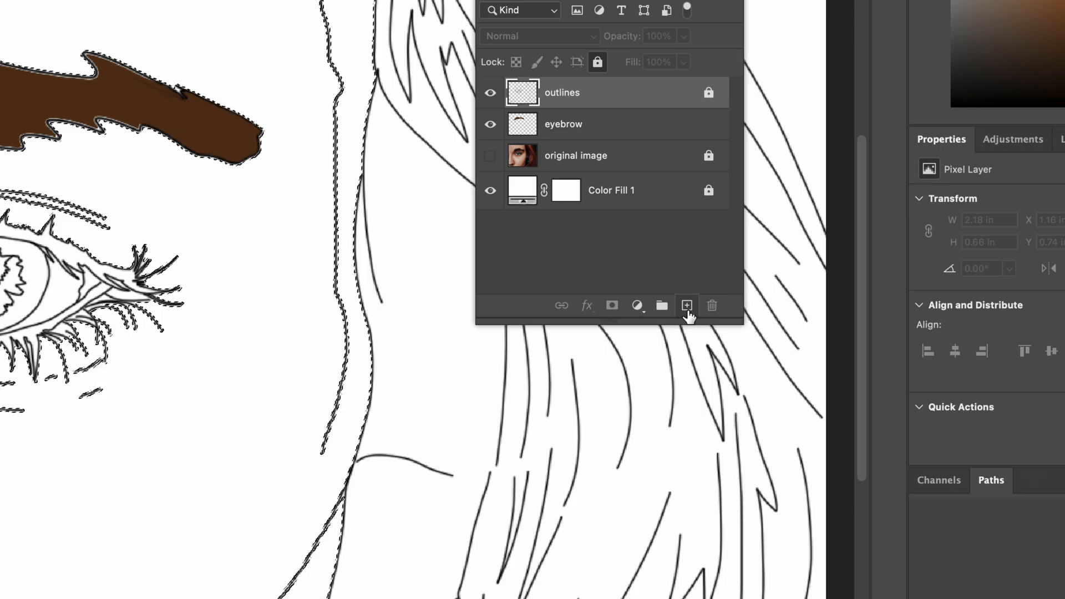
# Step: Create a new layer named face and place it directly below the outlines layer
pyautogui.click(687, 306)
pyautogui.doubleClick(558, 92)
pyautogui.write('face')
pyautogui.press('Return')
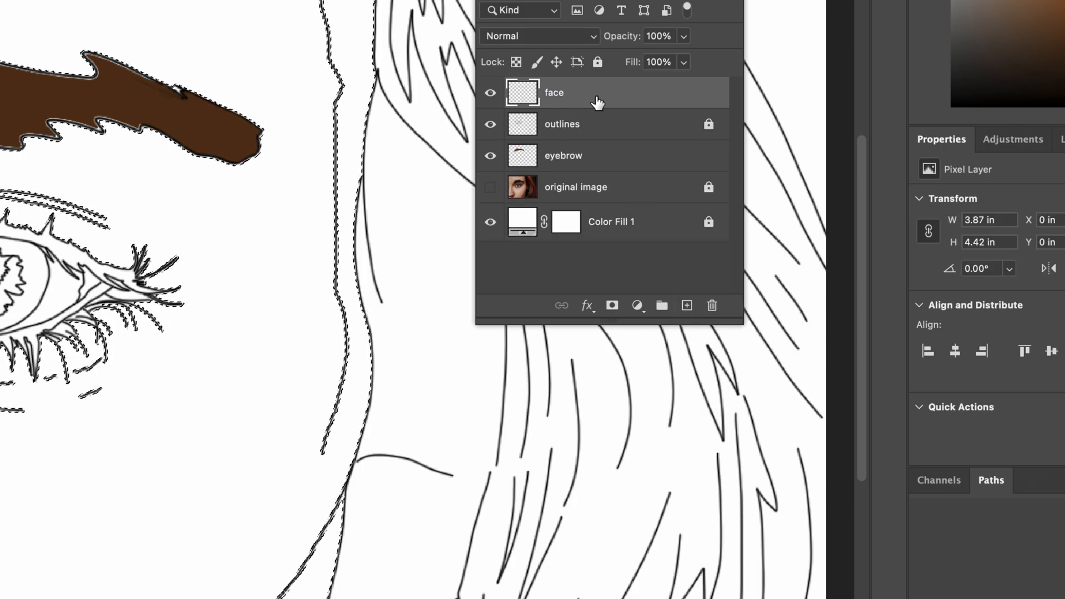
pyautogui.moveTo(577, 99); pyautogui.dragTo(602, 138)
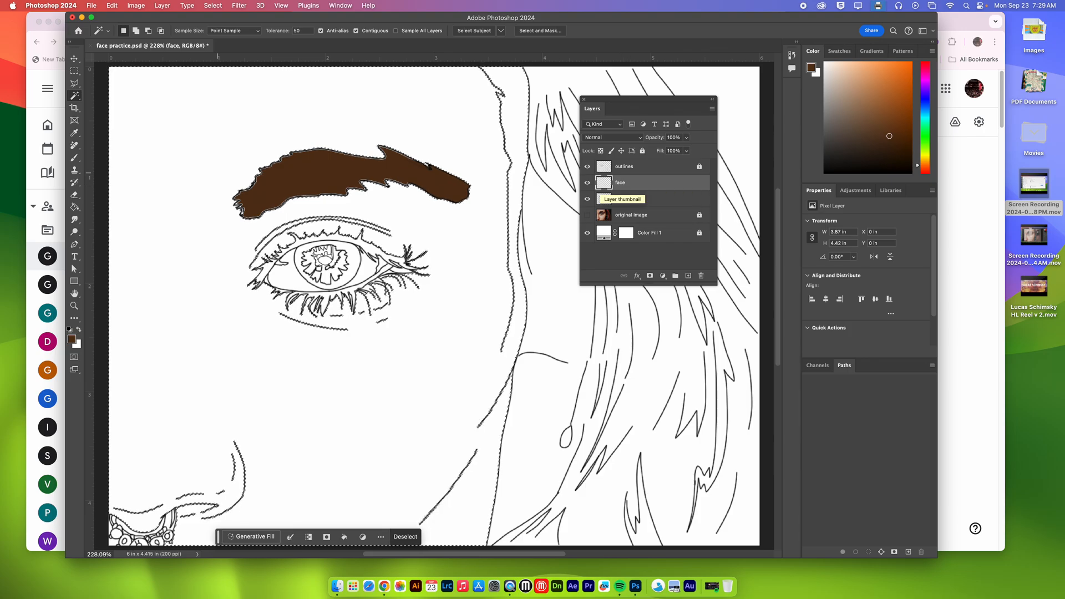
# Step: With the Brush tool active, set the foreground color to a light peach skin tone
pyautogui.click(75, 158)
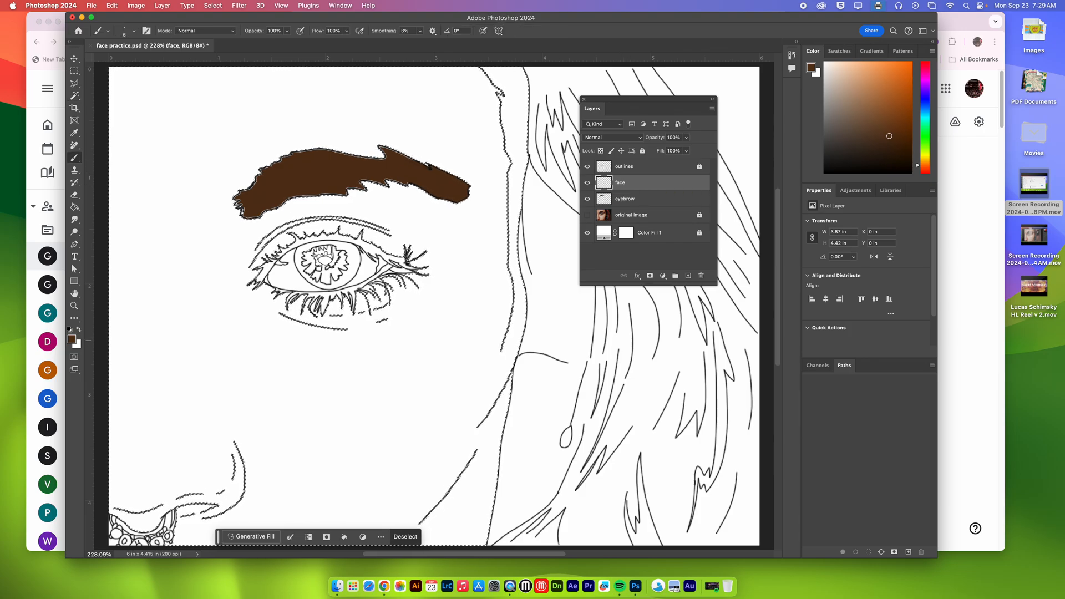
pyautogui.click(72, 340)
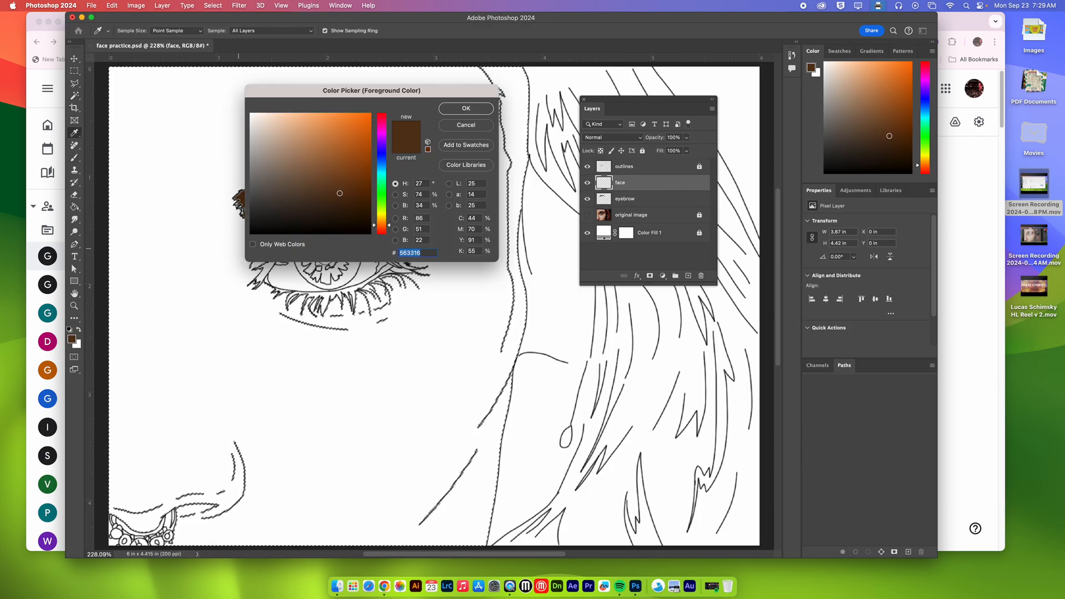
pyautogui.click(466, 108)
# Step: Try painting the selected face area peach with the brush enlarged up to 700 px, and undo the strokes
pyautogui.moveTo(450, 111); pyautogui.dragTo(323, 126)
pyautogui.press(']')
pyautogui.press(']')
pyautogui.press(']')
pyautogui.press(']')
pyautogui.press(']')
pyautogui.press(']')
pyautogui.press(']')
pyautogui.press(']')
pyautogui.press(']')
pyautogui.press(']')
pyautogui.press(']')
pyautogui.press(']')
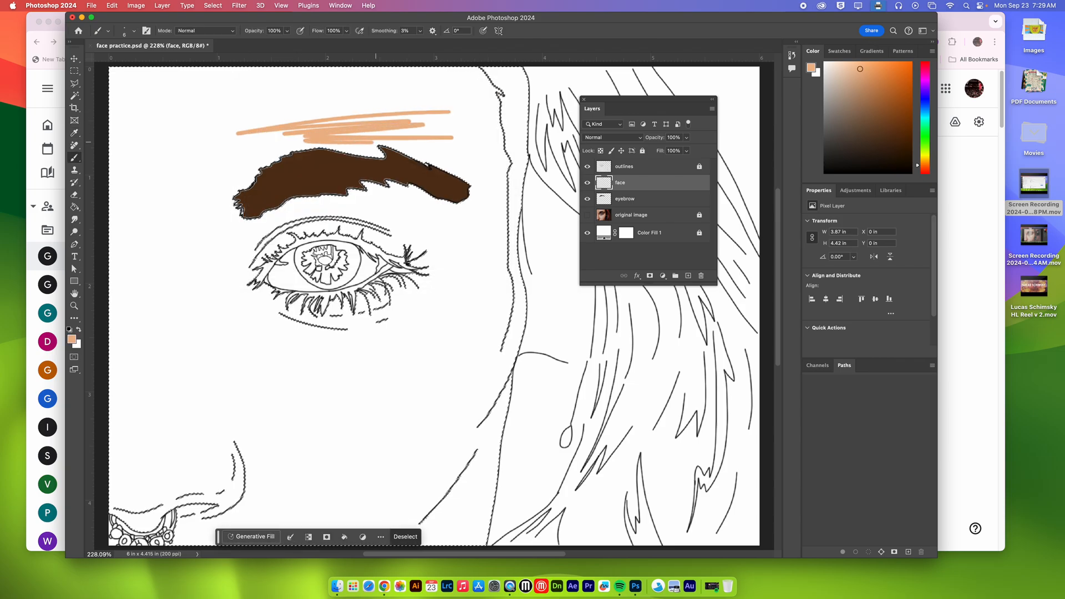
pyautogui.press(']')
pyautogui.press(']')
pyautogui.press(']')
pyautogui.press(']')
pyautogui.press(']')
pyautogui.press(']')
pyautogui.press(']')
pyautogui.press(']')
pyautogui.press(']')
pyautogui.press(']')
pyautogui.press(']')
pyautogui.press(']')
pyautogui.press(']')
pyautogui.press(']')
pyautogui.press(']')
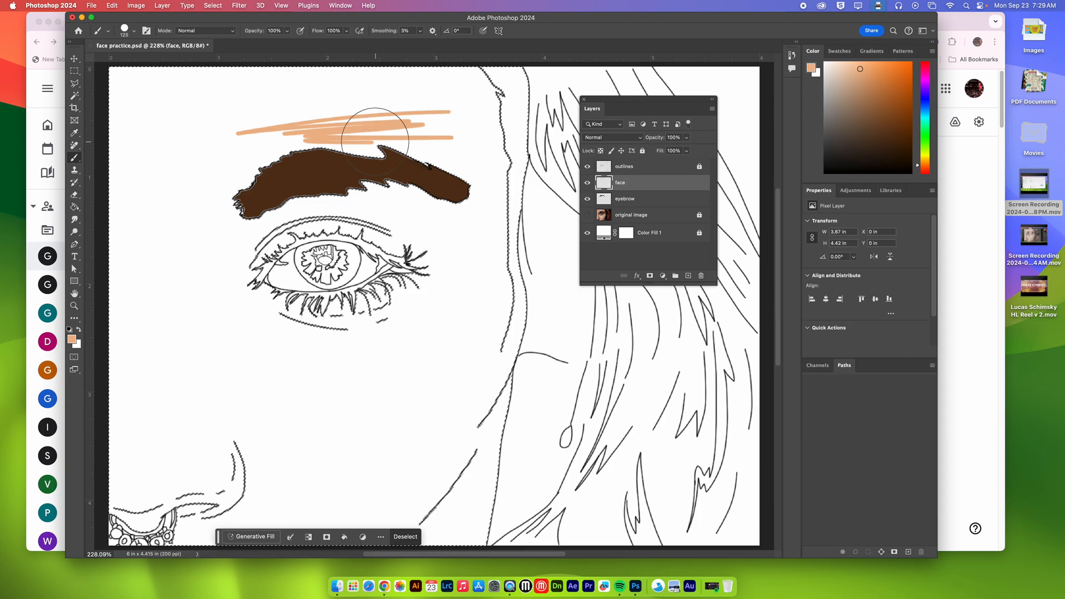
pyautogui.moveTo(367, 144)
pyautogui.mouseDown()
pyautogui.moveTo(156, 222)
pyautogui.moveTo(149, 444)
pyautogui.mouseUp()
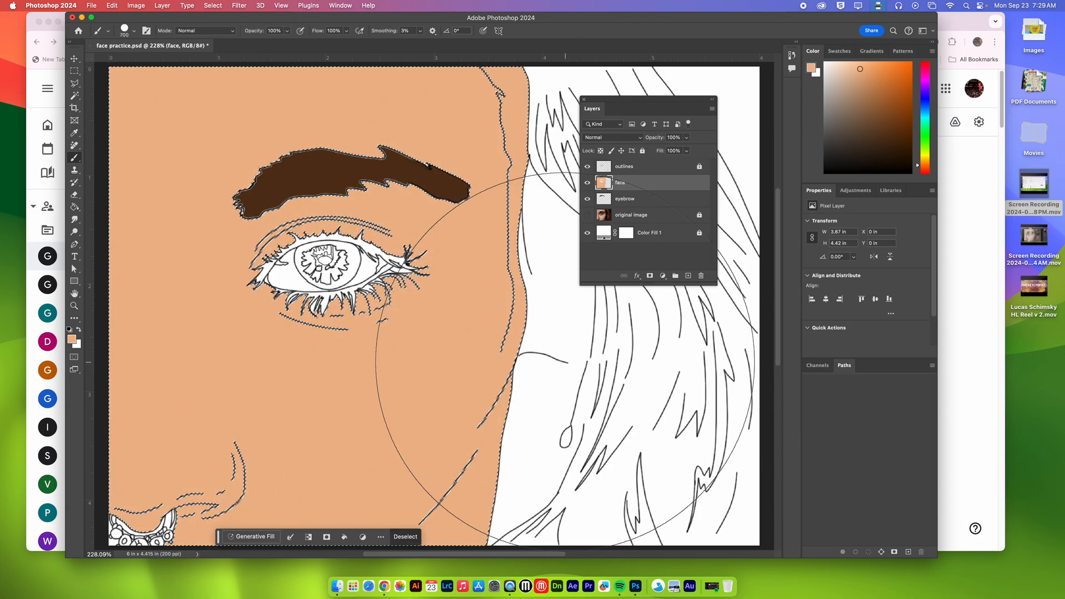
pyautogui.press('super+z')
pyautogui.press('super+z')
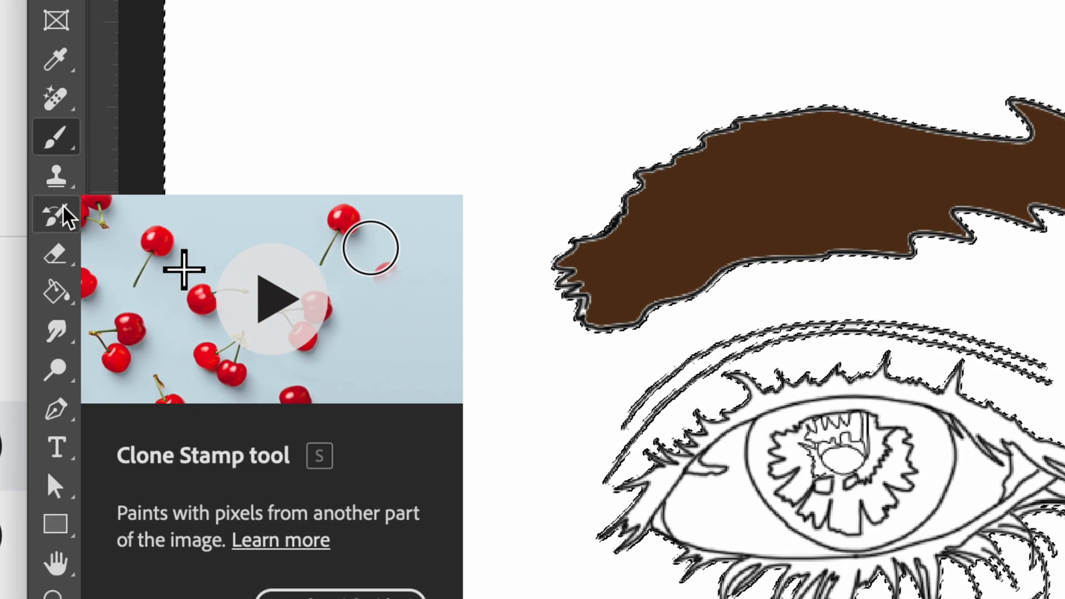
# Step: Fill the selected face area on the face layer with the peach color using the Paint Bucket tool
pyautogui.click(68, 296)
pyautogui.rightClick(67, 289)
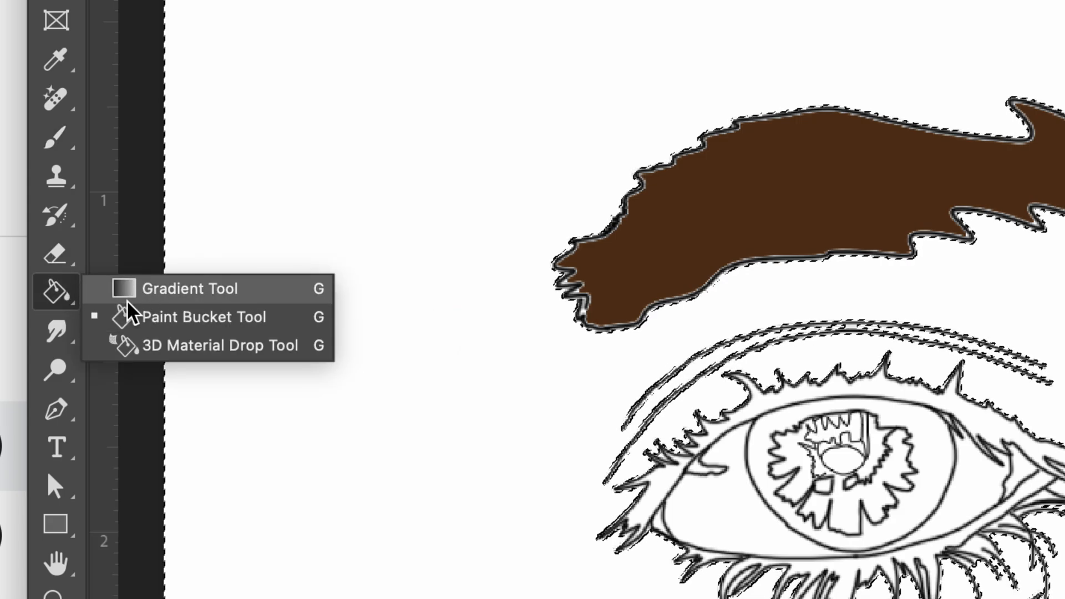
pyautogui.click(154, 324)
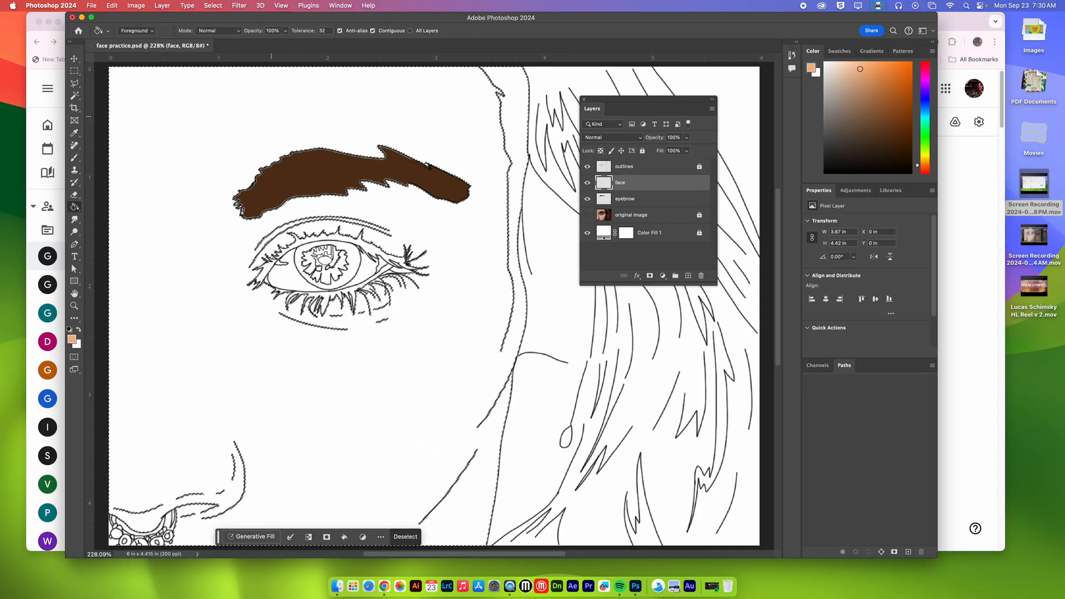
pyautogui.click(543, 88)
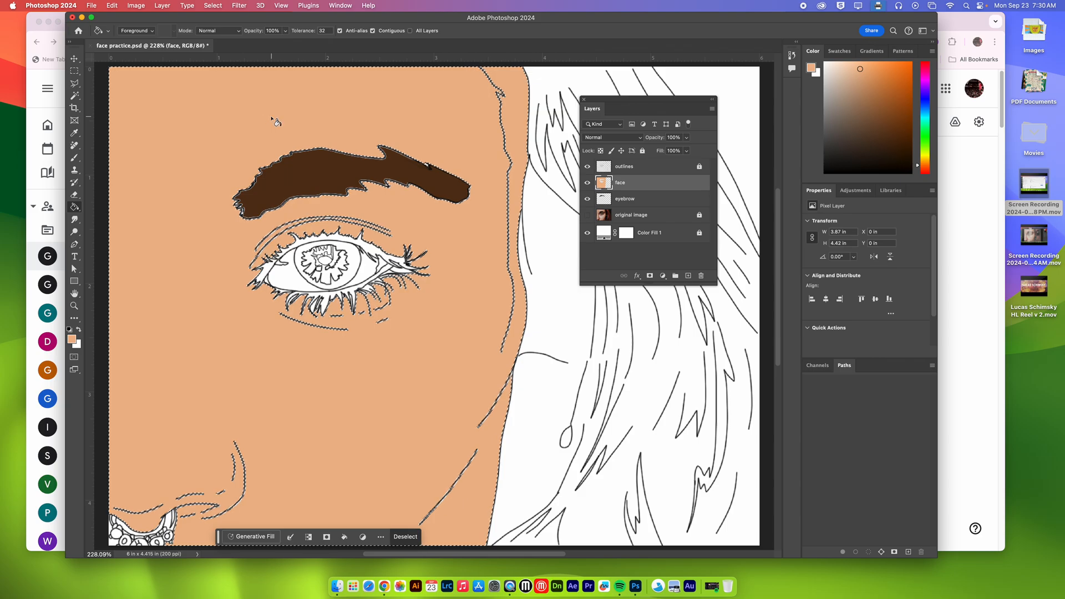